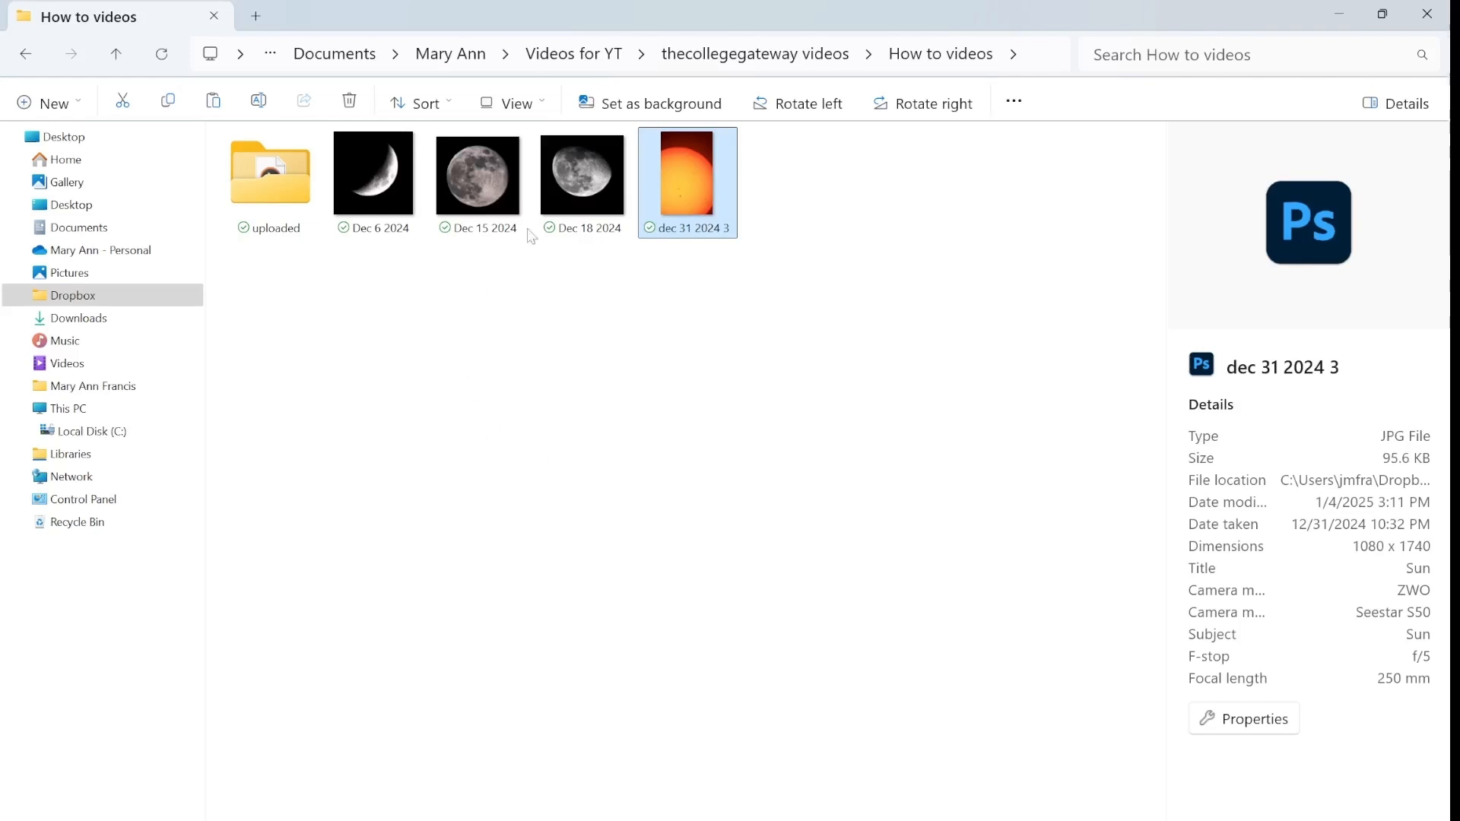
# Open the Dec 6 2024, Dec 15 2024, Dec 18 2024 and dec 31 2024 3 images together in Photoshop
pyautogui.click(655, 327)
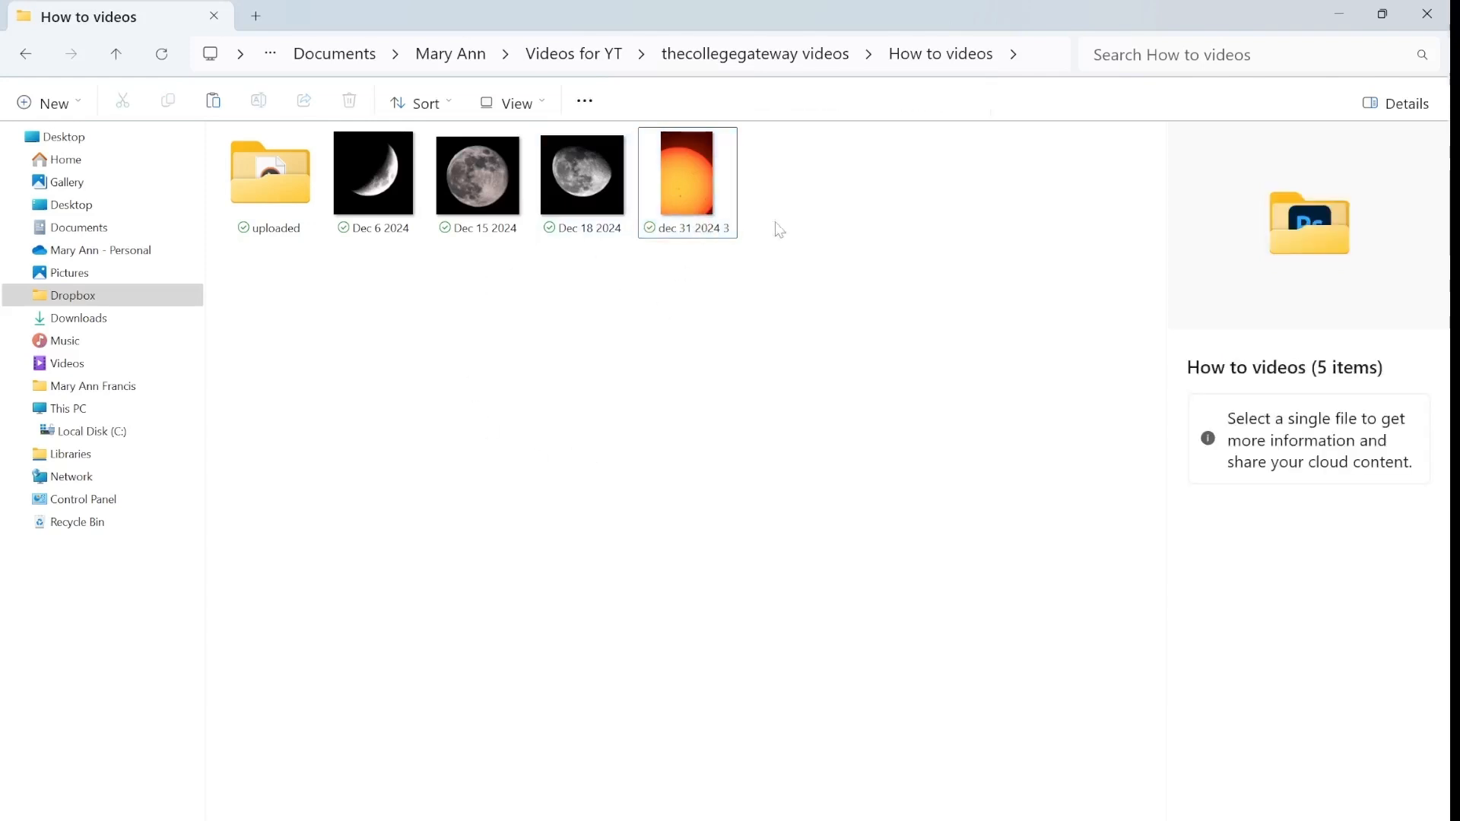
pyautogui.moveTo(689, 197)
pyautogui.moveTo(710, 280); pyautogui.dragTo(400, 163)
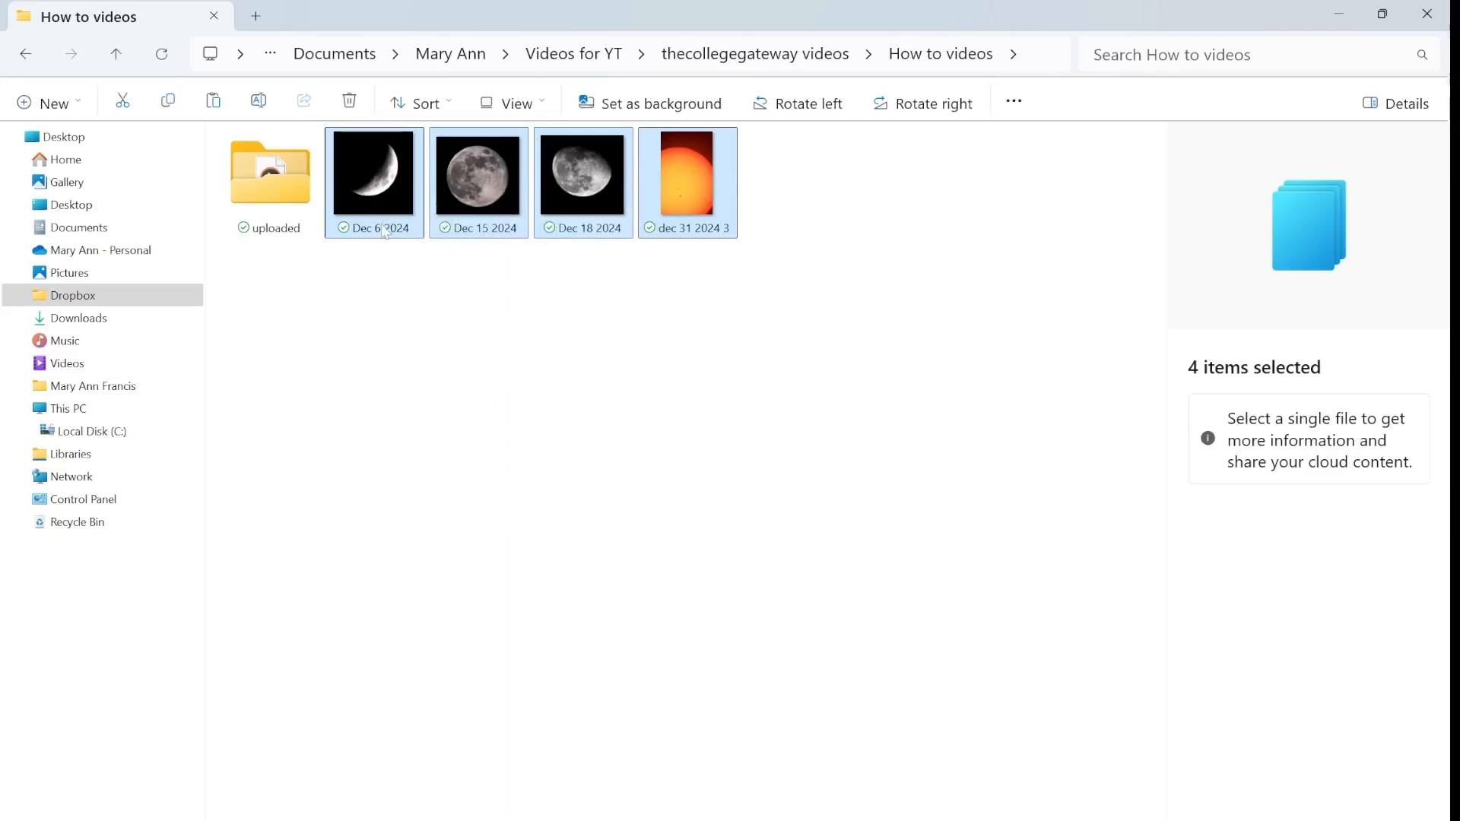
pyautogui.rightClick(694, 232)
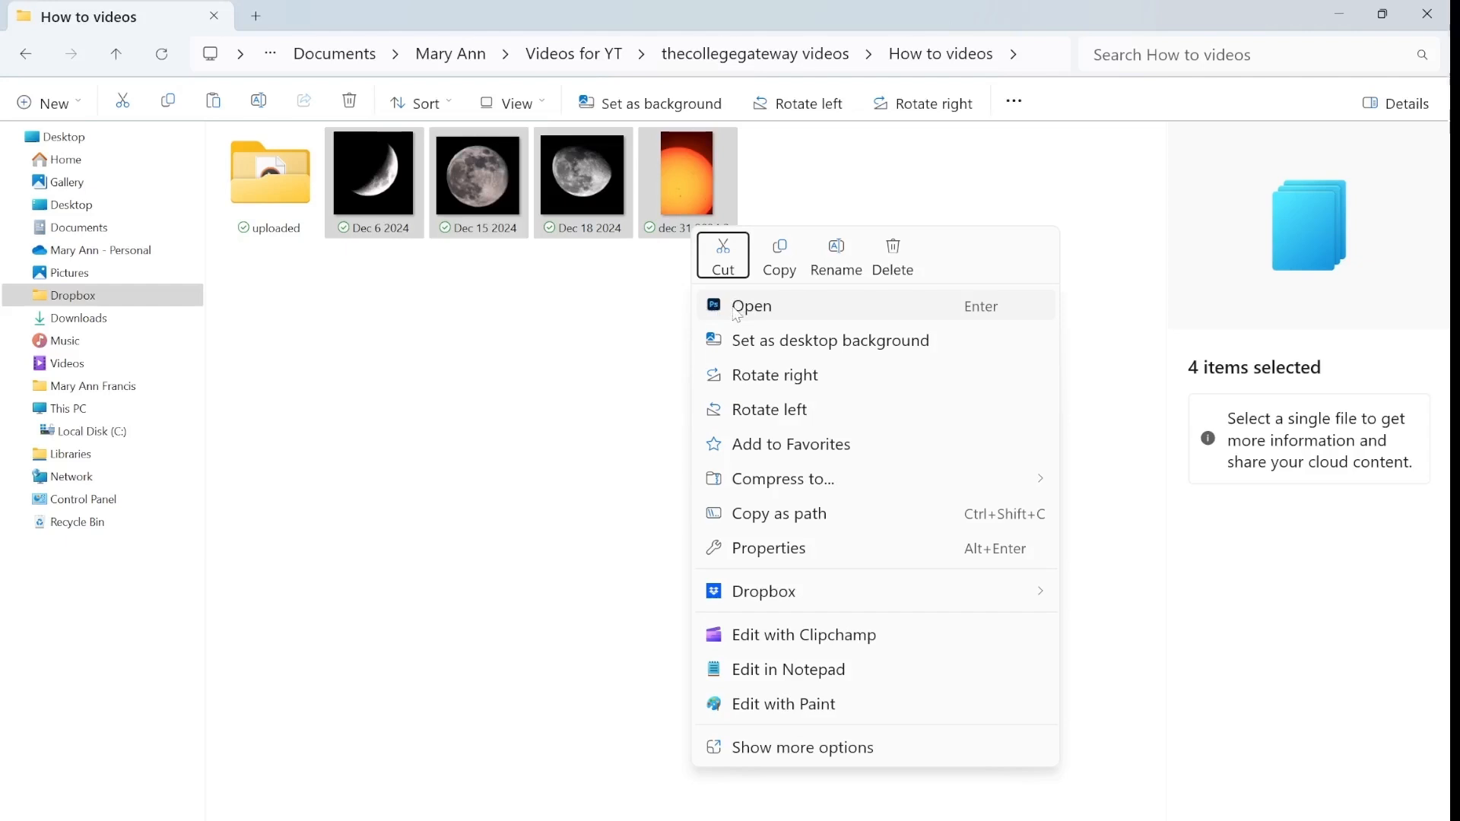
pyautogui.click(772, 308)
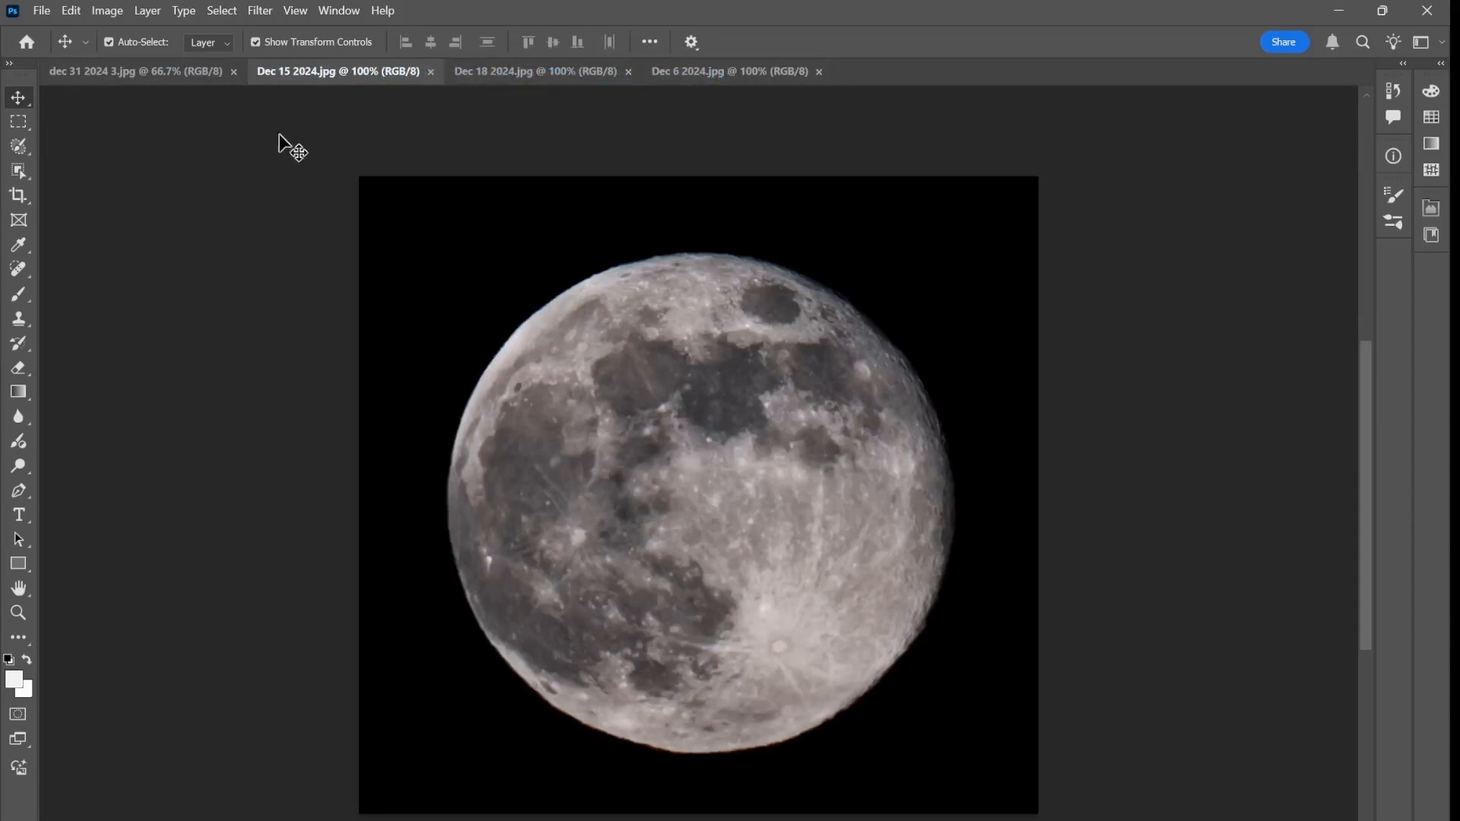
# Look through the open sun and moon images, ending on dec 31 2024 3.jpg
pyautogui.click(193, 70)
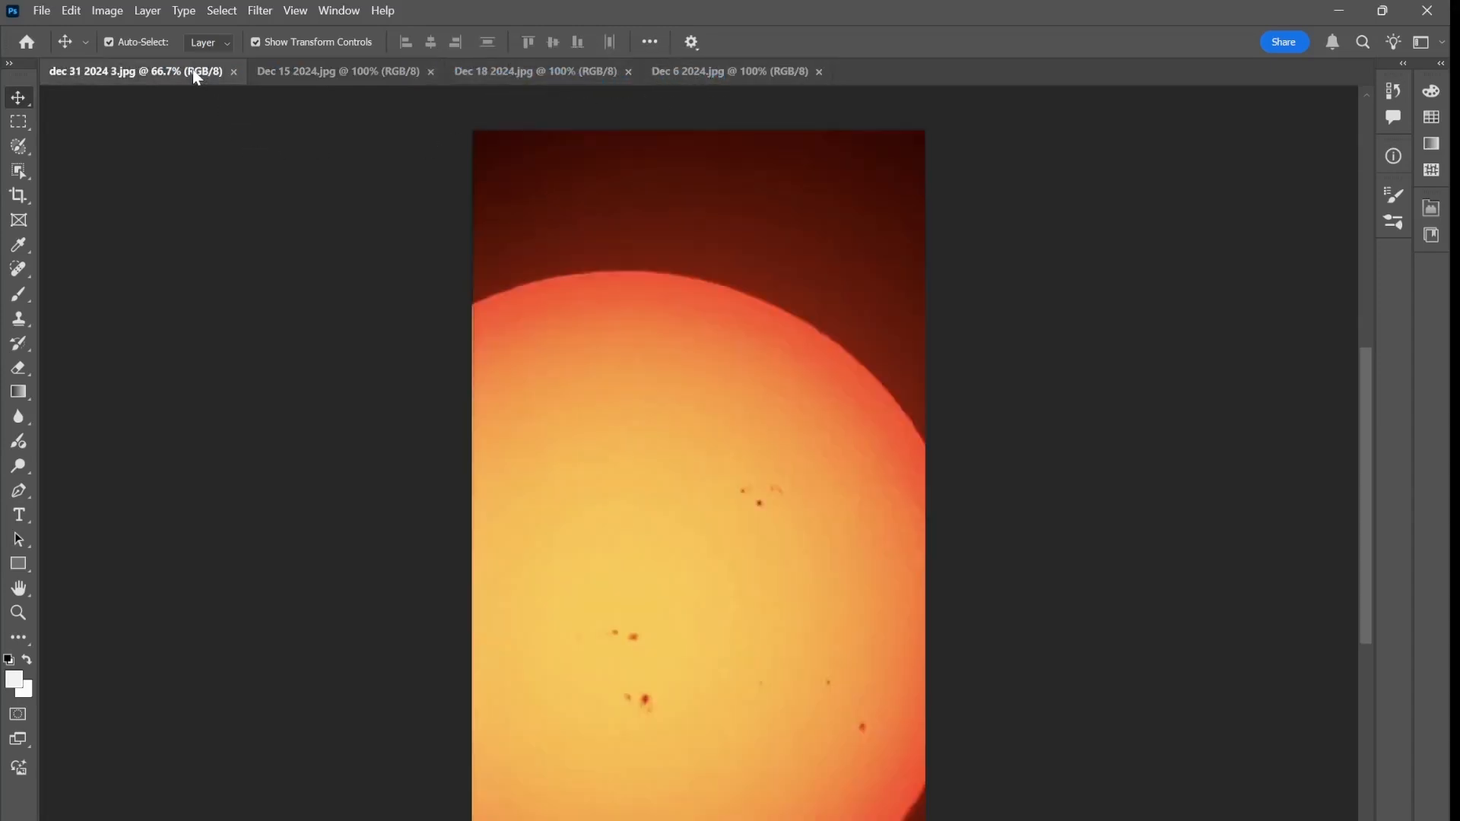
pyautogui.click(340, 73)
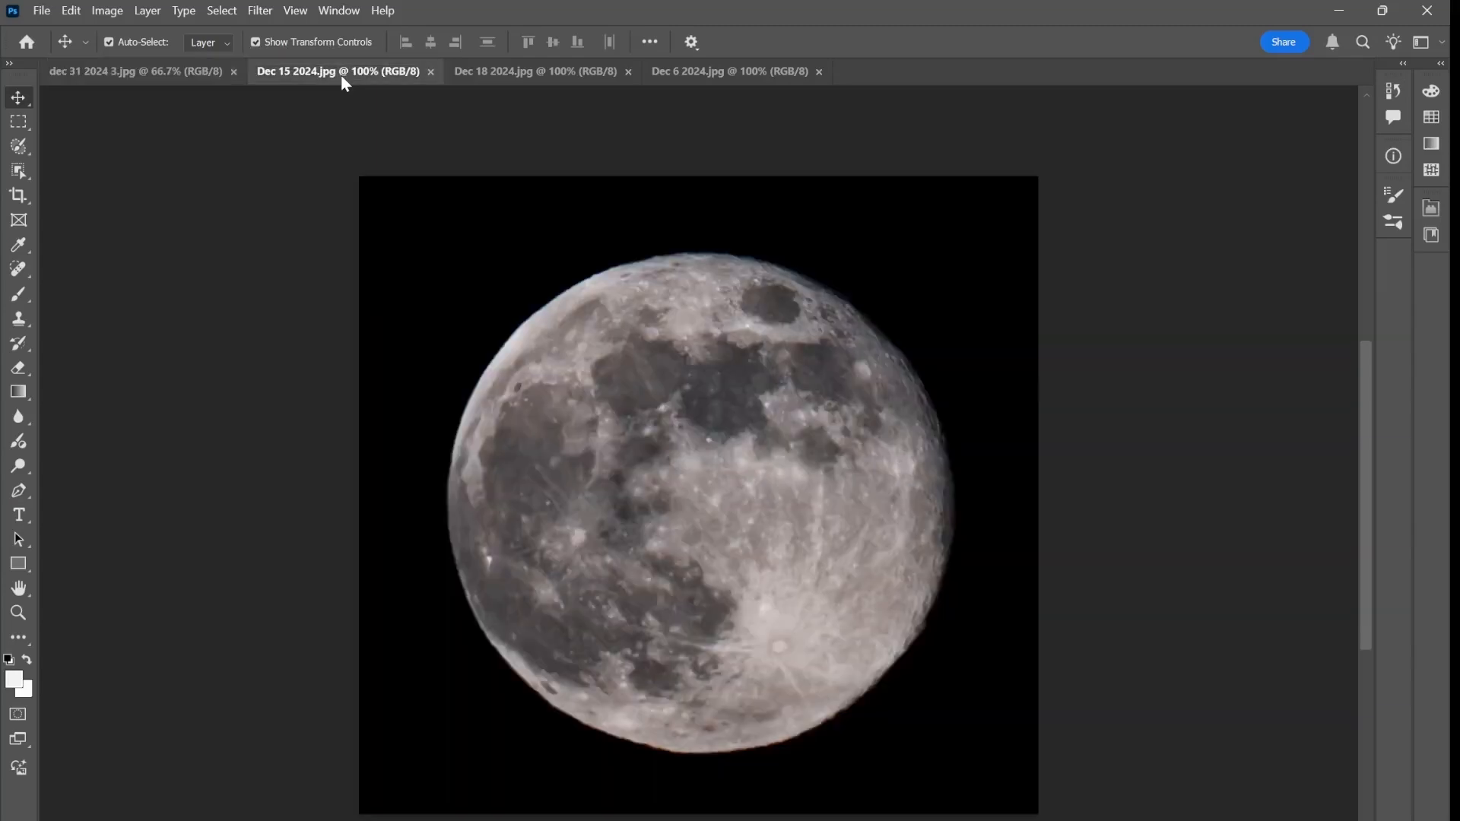
pyautogui.click(527, 72)
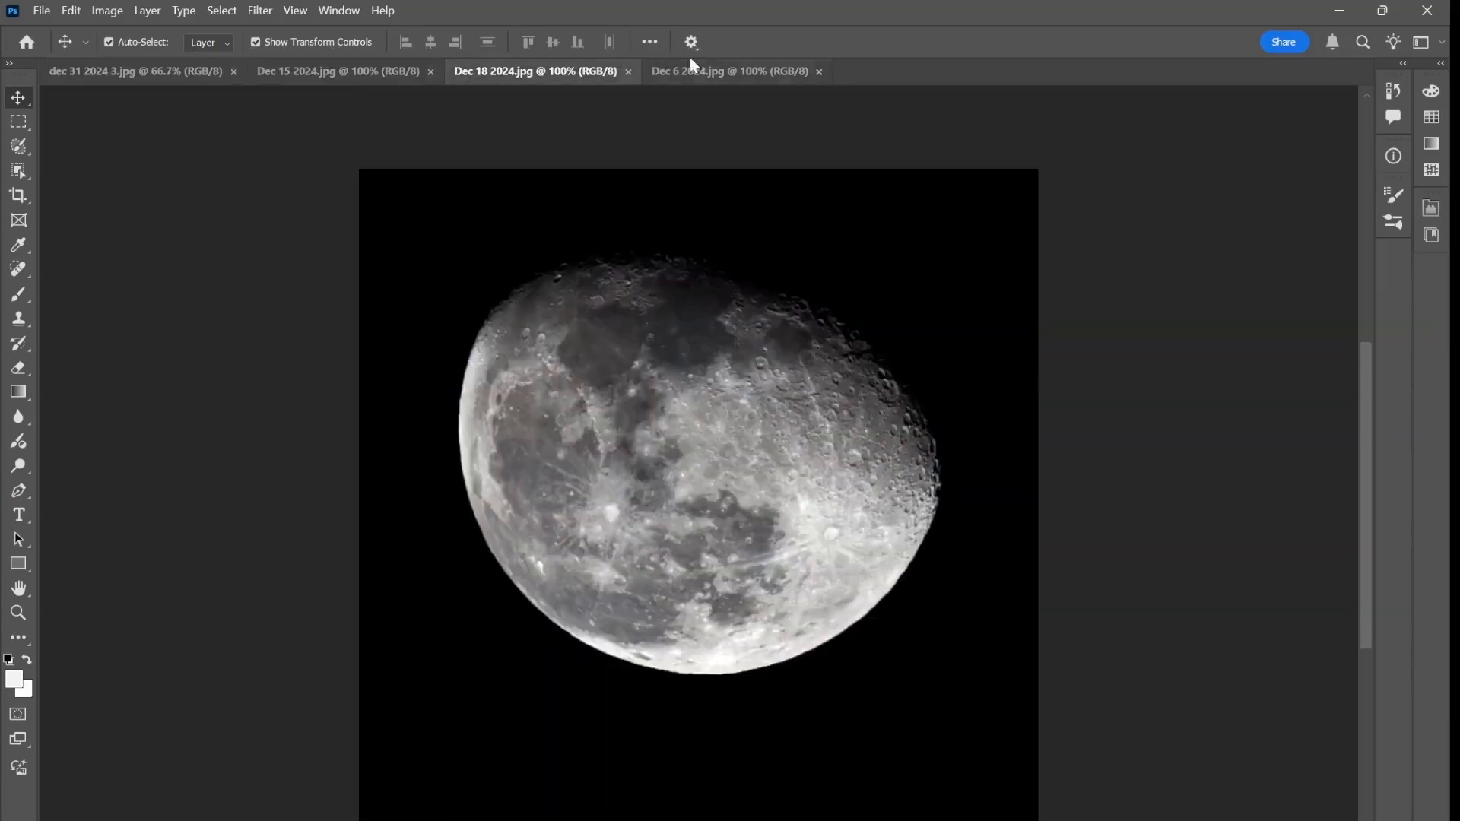
pyautogui.click(746, 74)
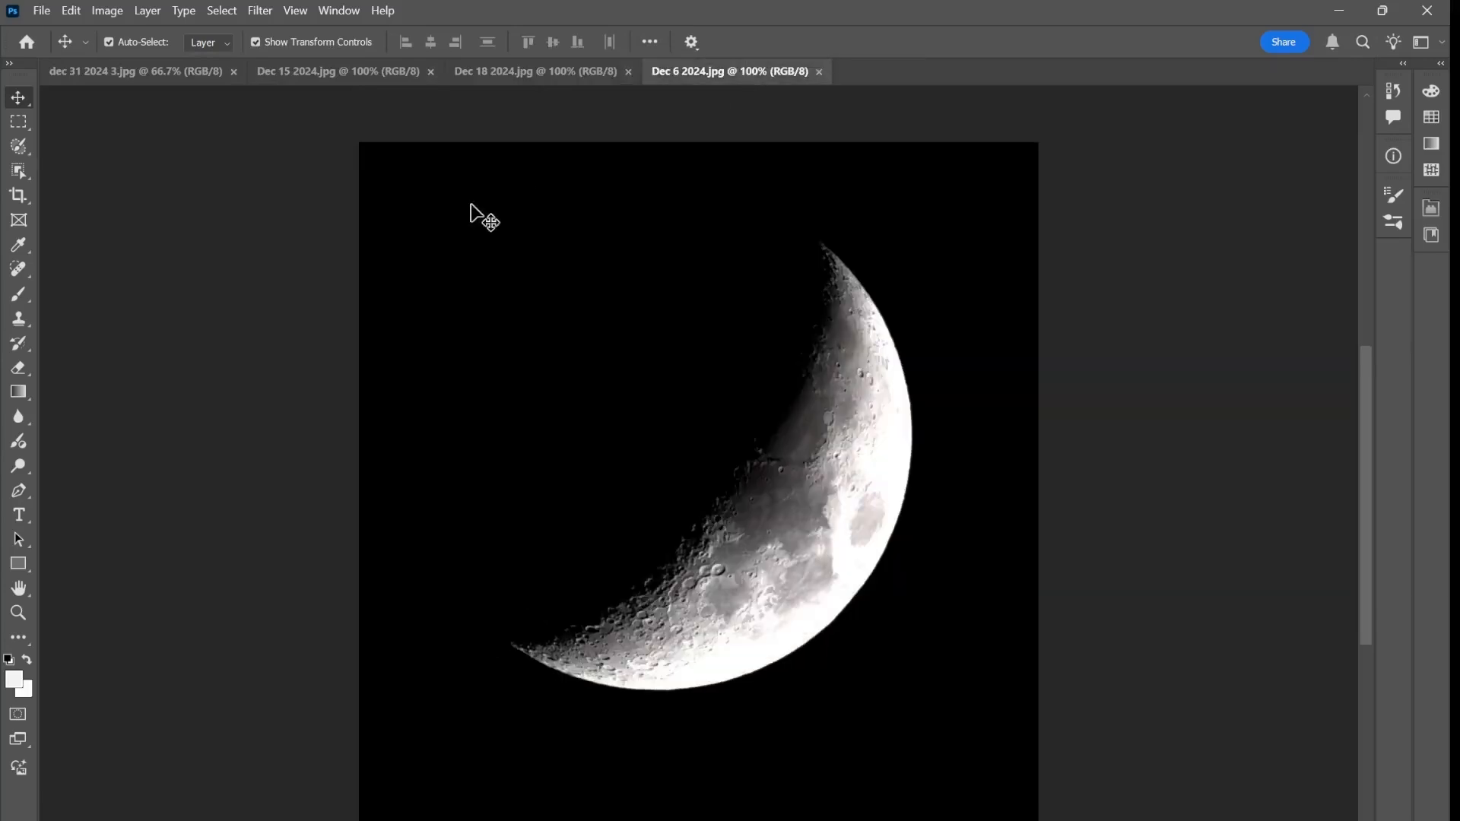
pyautogui.click(161, 74)
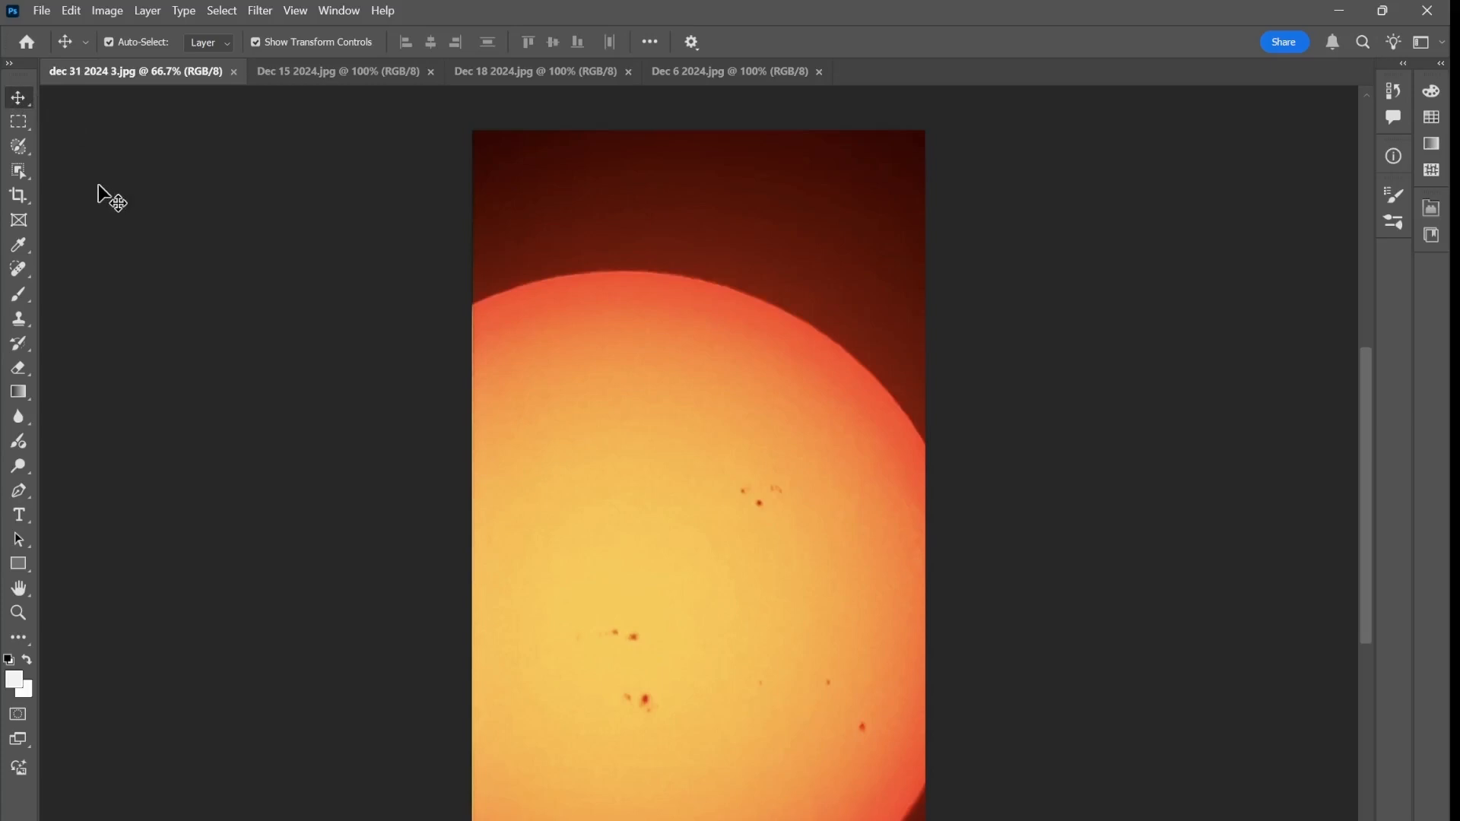
# Copy the Dec 15 2024 moon into dec 31 2024 3.jpg and scale it to about 29% near the image's lower-right area
pyautogui.click(342, 79)
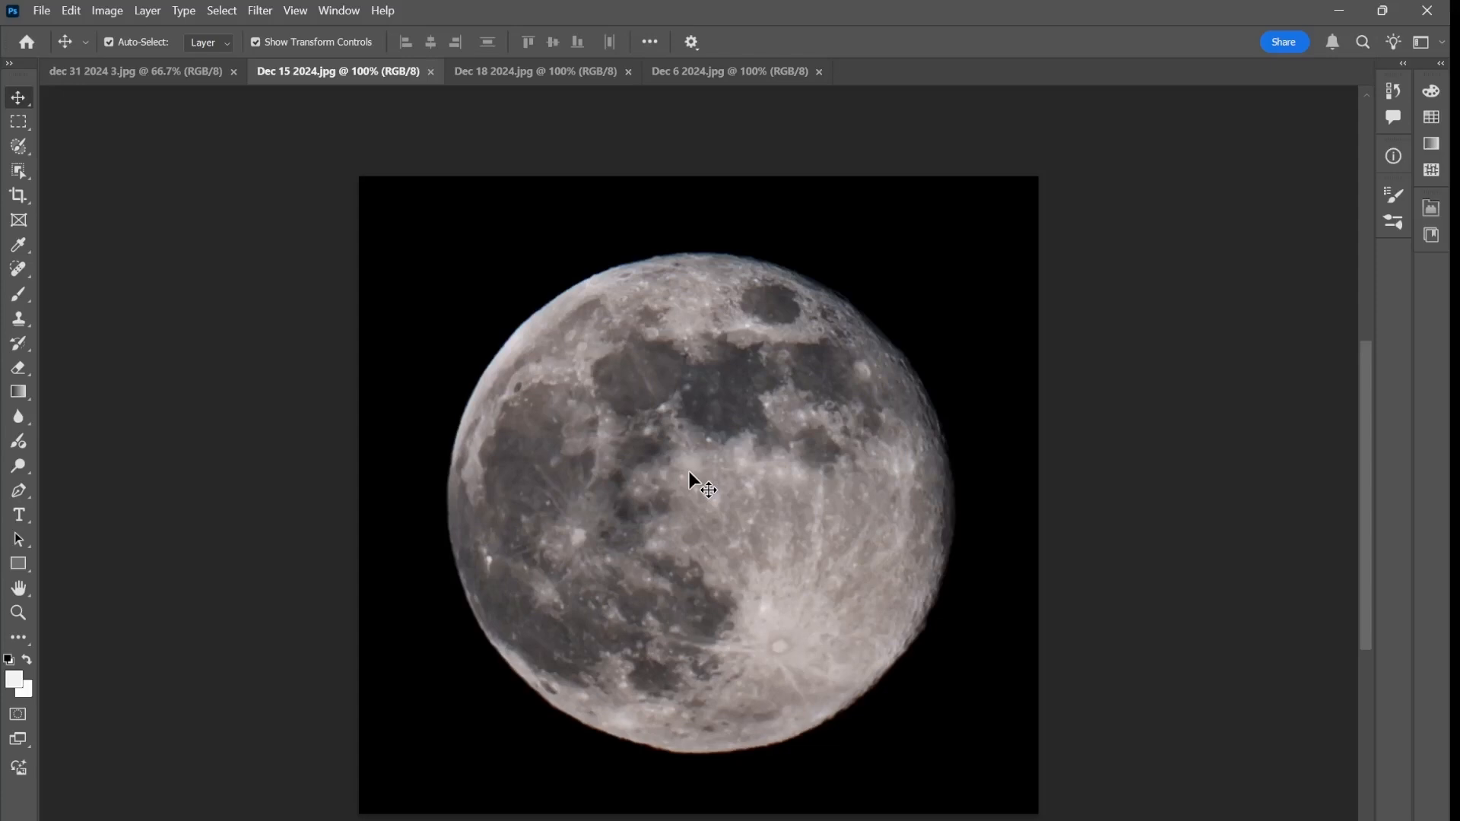
pyautogui.moveTo(689, 473); pyautogui.dragTo(164, 76)
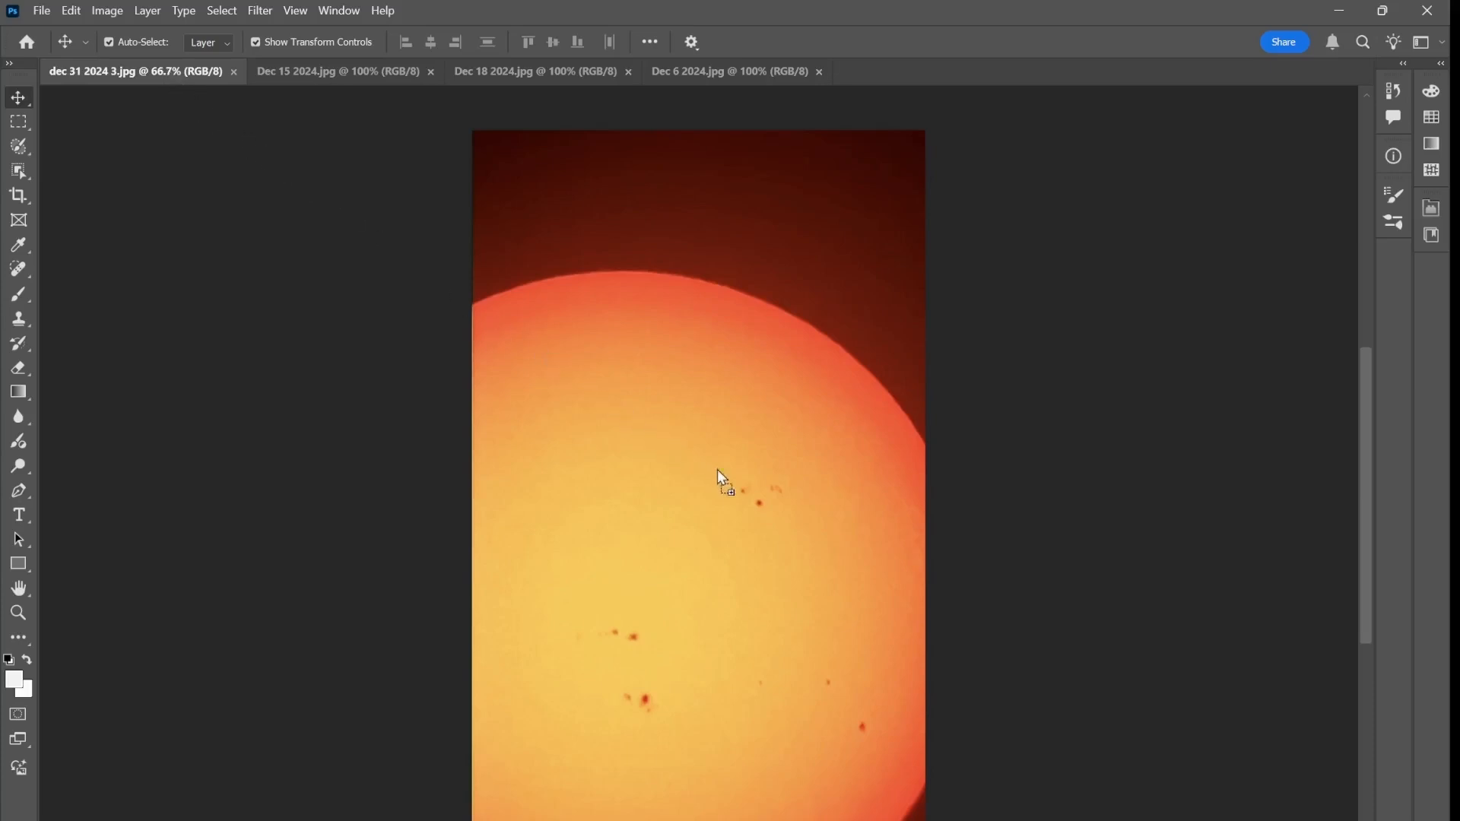
pyautogui.moveTo(718, 468); pyautogui.dragTo(751, 503)
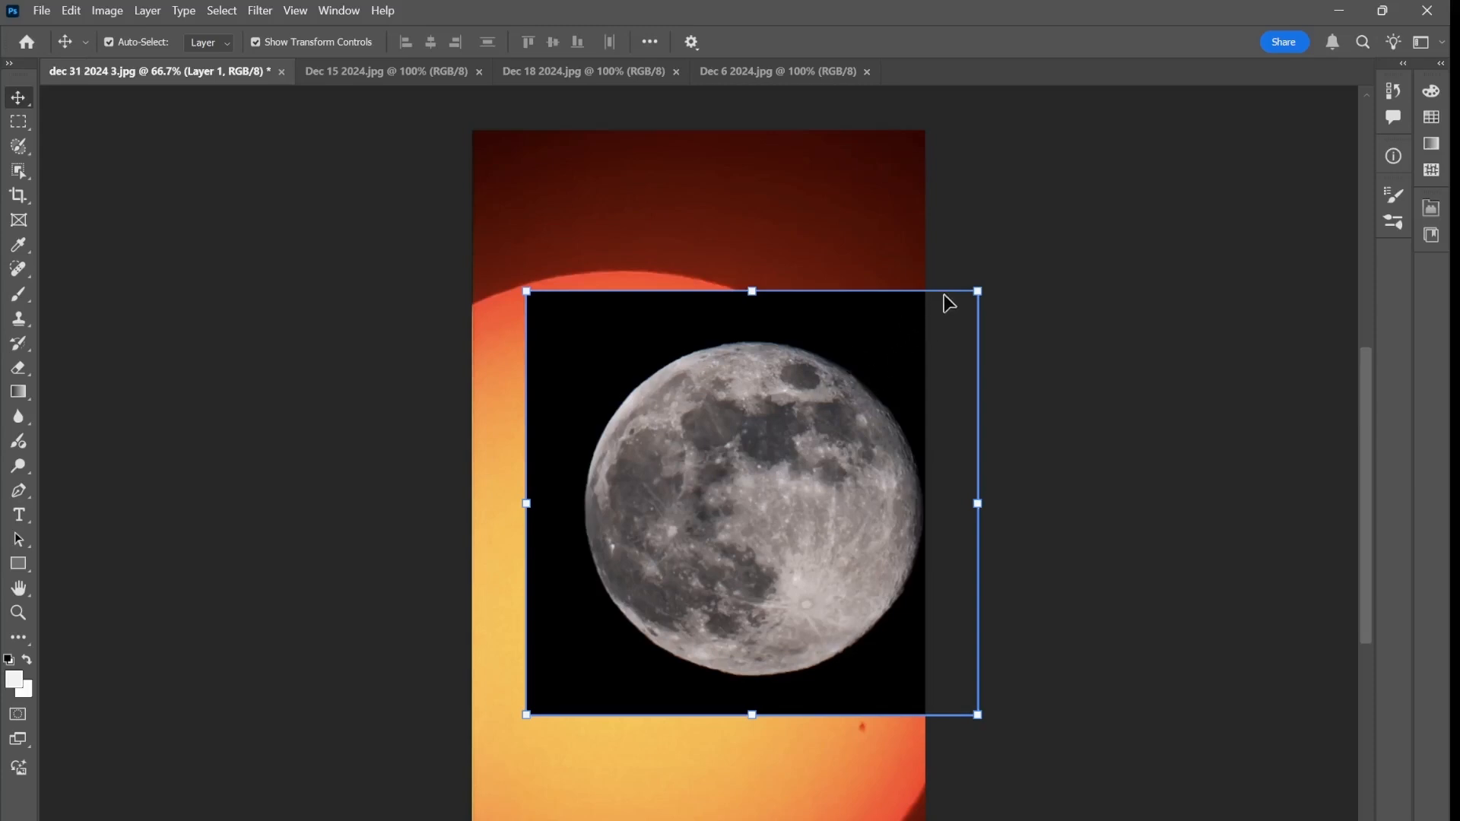
pyautogui.moveTo(978, 289); pyautogui.dragTo(655, 596)
pyautogui.moveTo(631, 668); pyautogui.dragTo(841, 745)
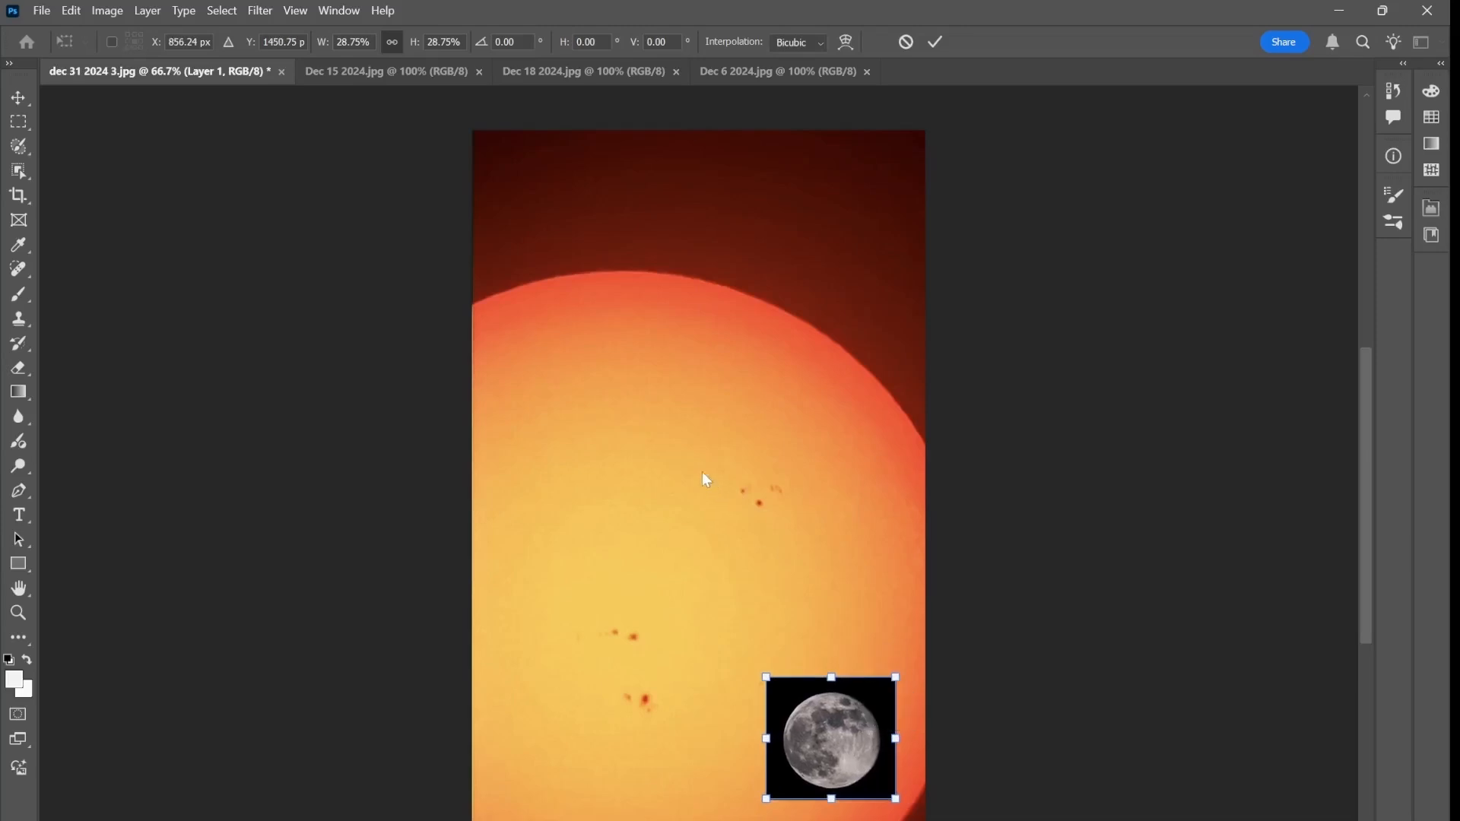
# Copy the Dec 18 2024 moon into dec 31 2024 3.jpg as a layer near the top of the sun image
pyautogui.click(570, 73)
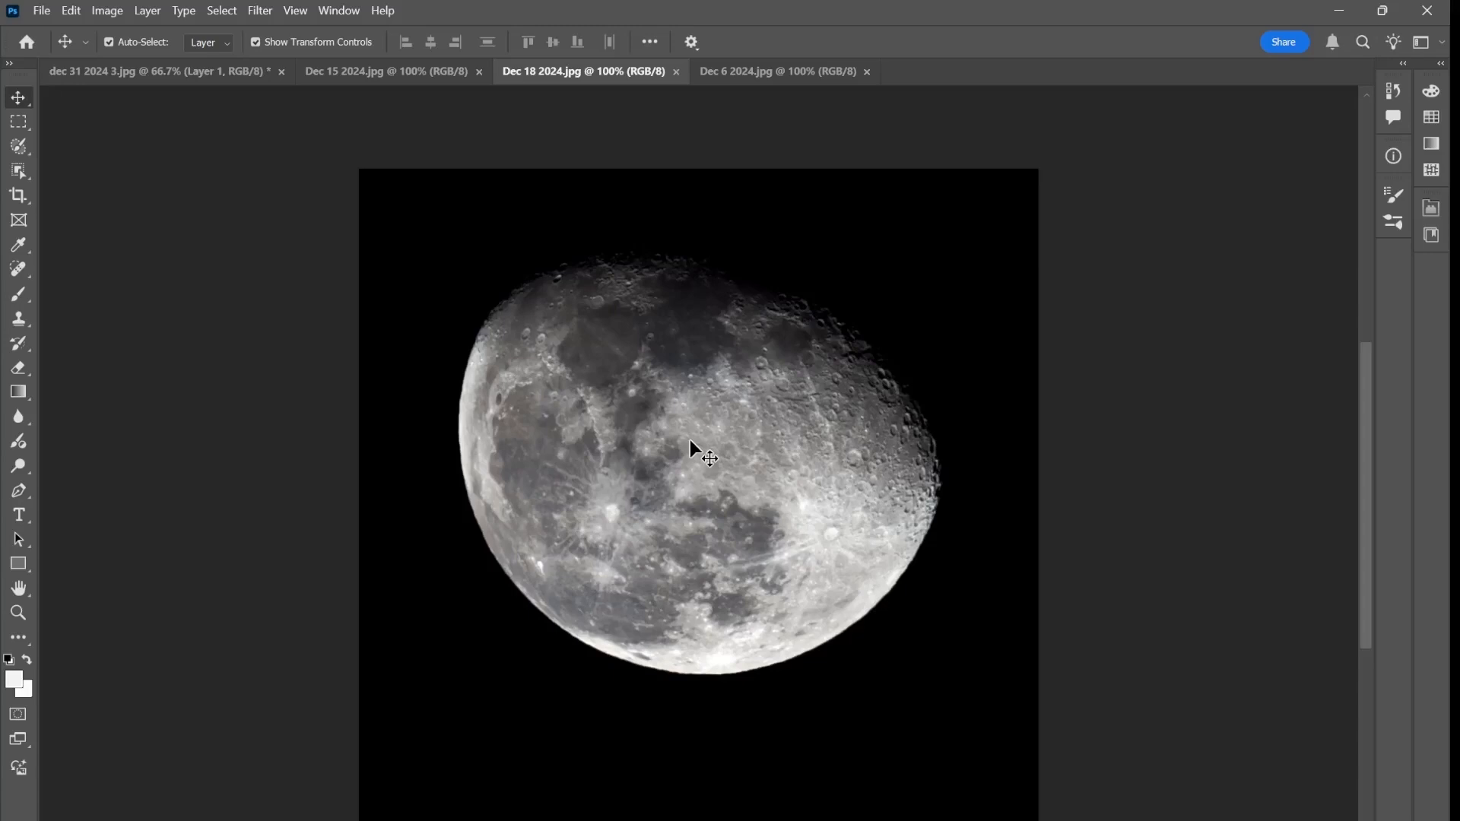
pyautogui.moveTo(691, 441); pyautogui.dragTo(181, 65)
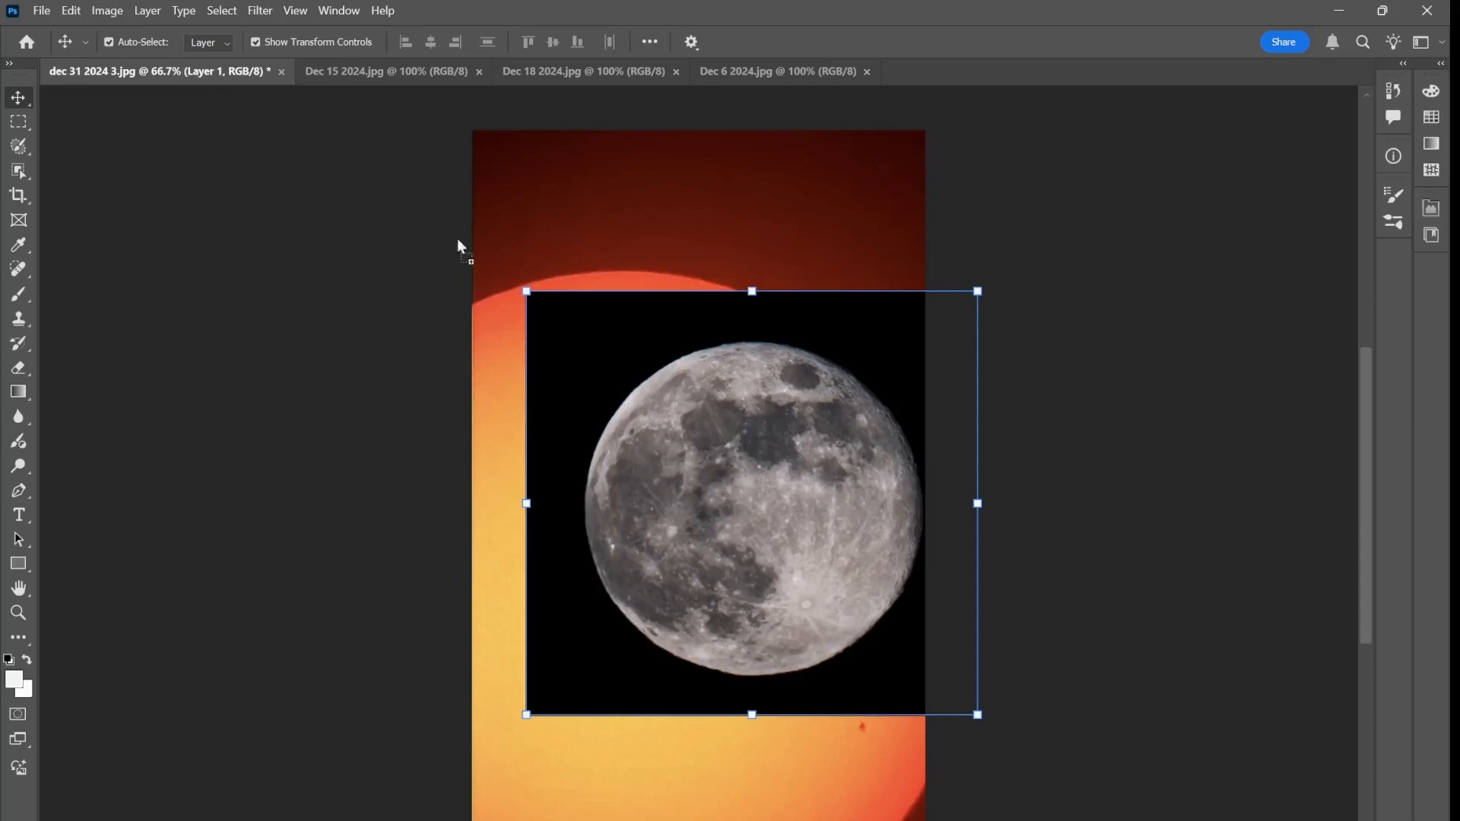
pyautogui.moveTo(668, 219); pyautogui.dragTo(668, 217)
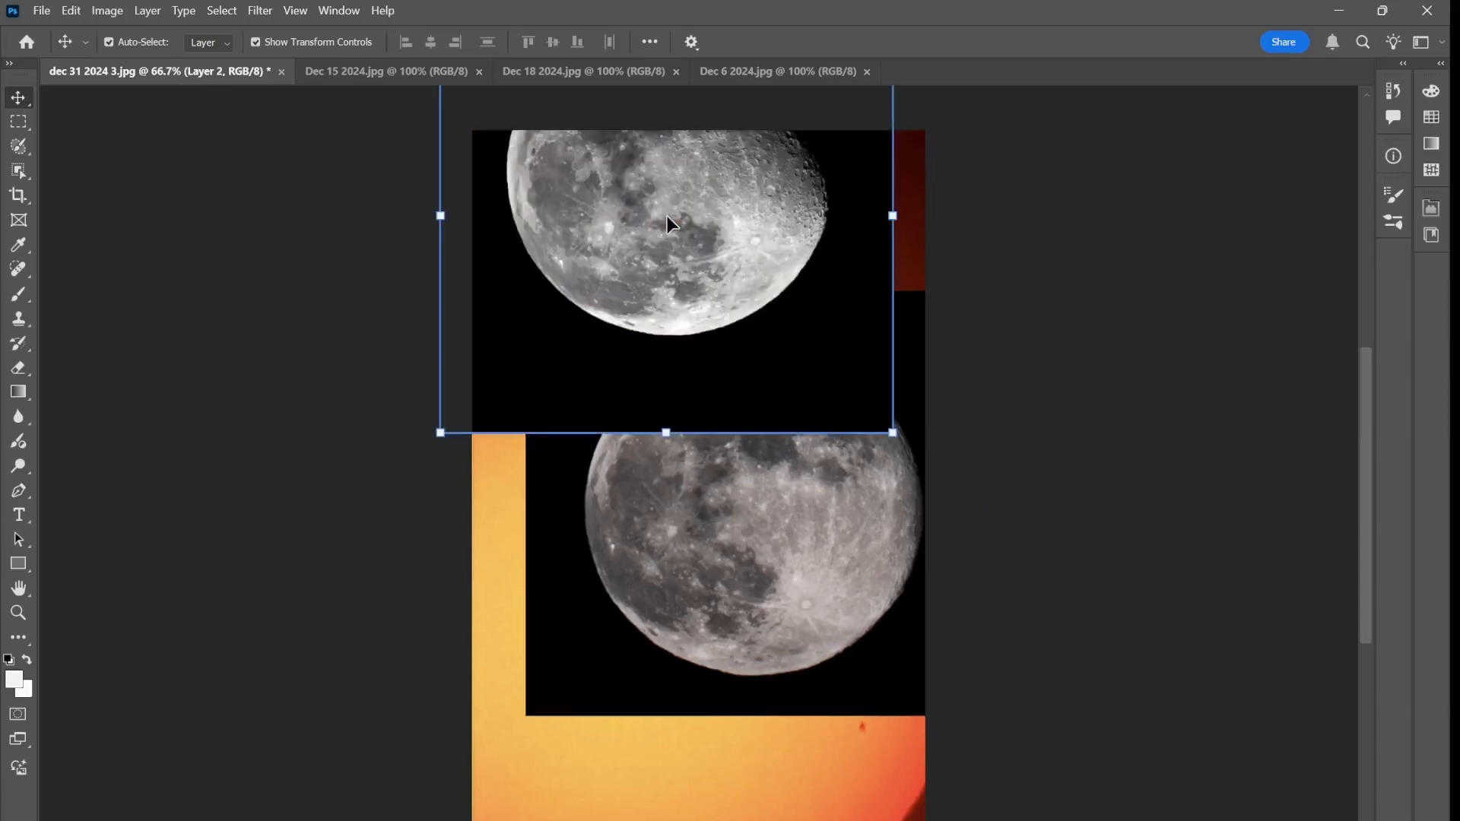
# Scale the full moon layer to about 31% and move it to the lower-left area of the sun image
pyautogui.click(746, 606)
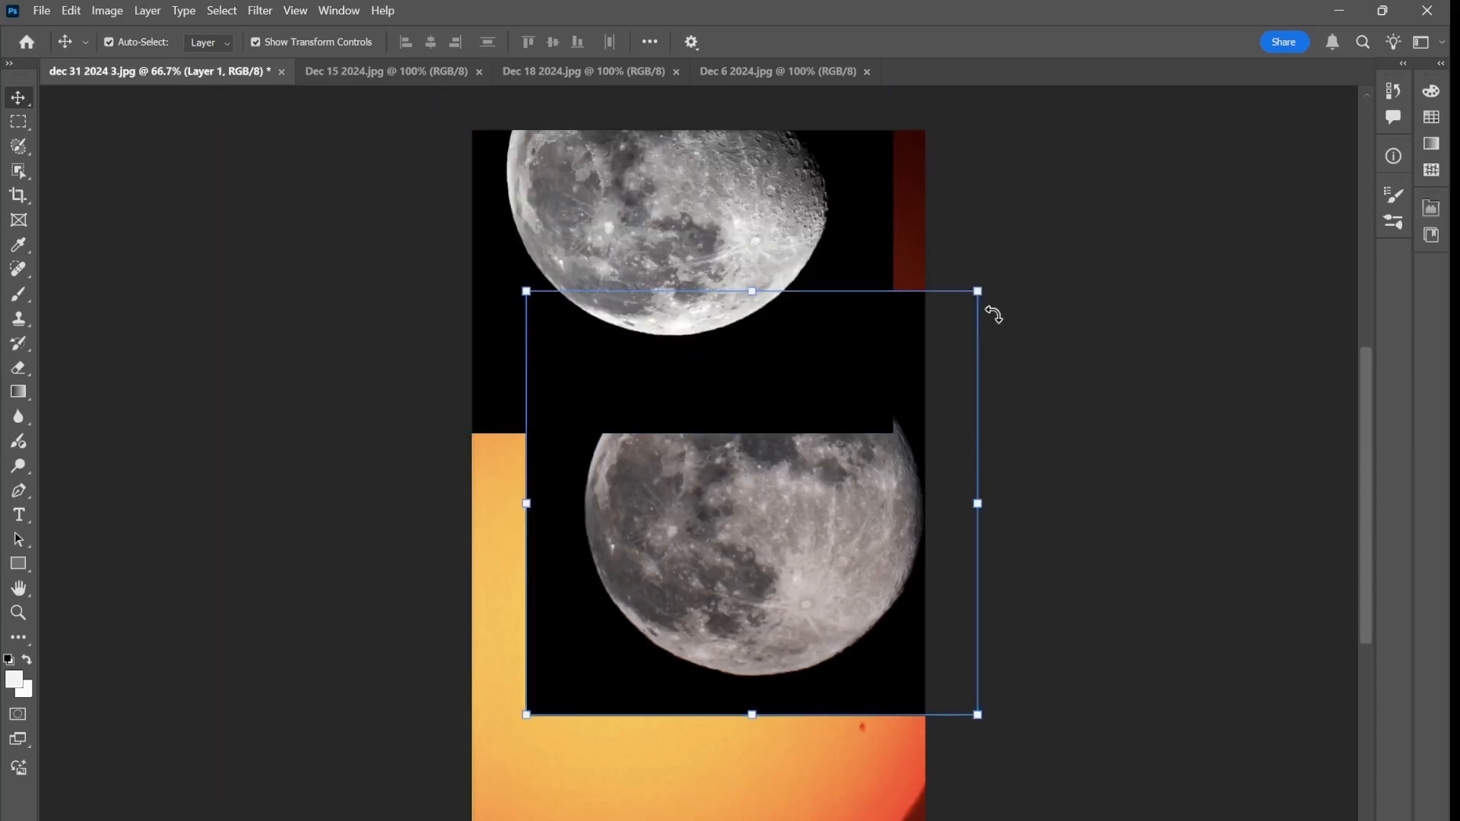
pyautogui.moveTo(979, 291); pyautogui.dragTo(720, 640)
pyautogui.moveTo(603, 668); pyautogui.dragTo(568, 793)
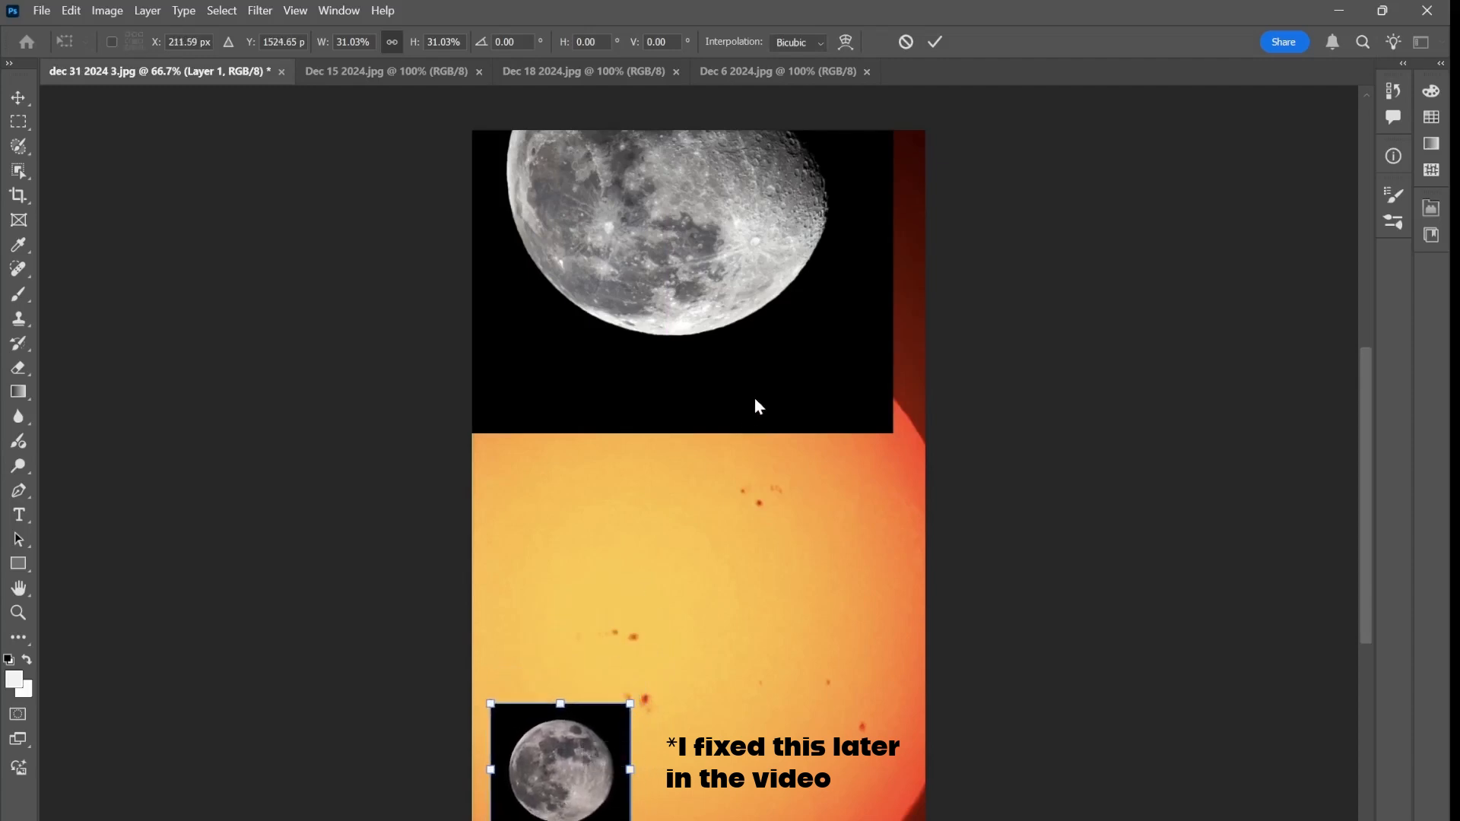
pyautogui.press('Return')
# Move the Dec 18 moon layer down and scale it to about 40% over the middle of the sun
pyautogui.moveTo(831, 365); pyautogui.dragTo(822, 567)
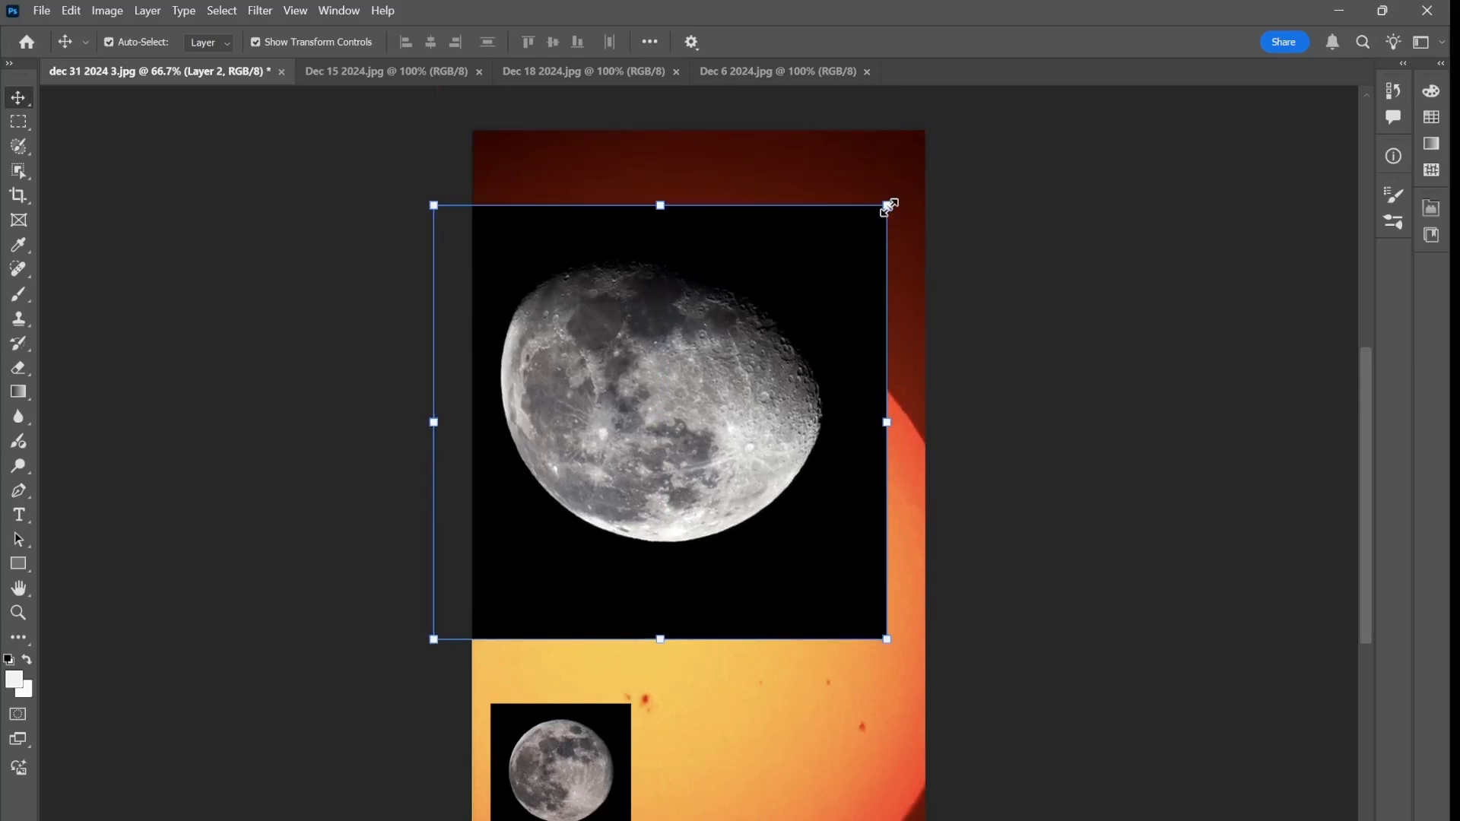
pyautogui.moveTo(887, 205); pyautogui.dragTo(626, 478)
pyautogui.moveTo(537, 559); pyautogui.dragTo(644, 590)
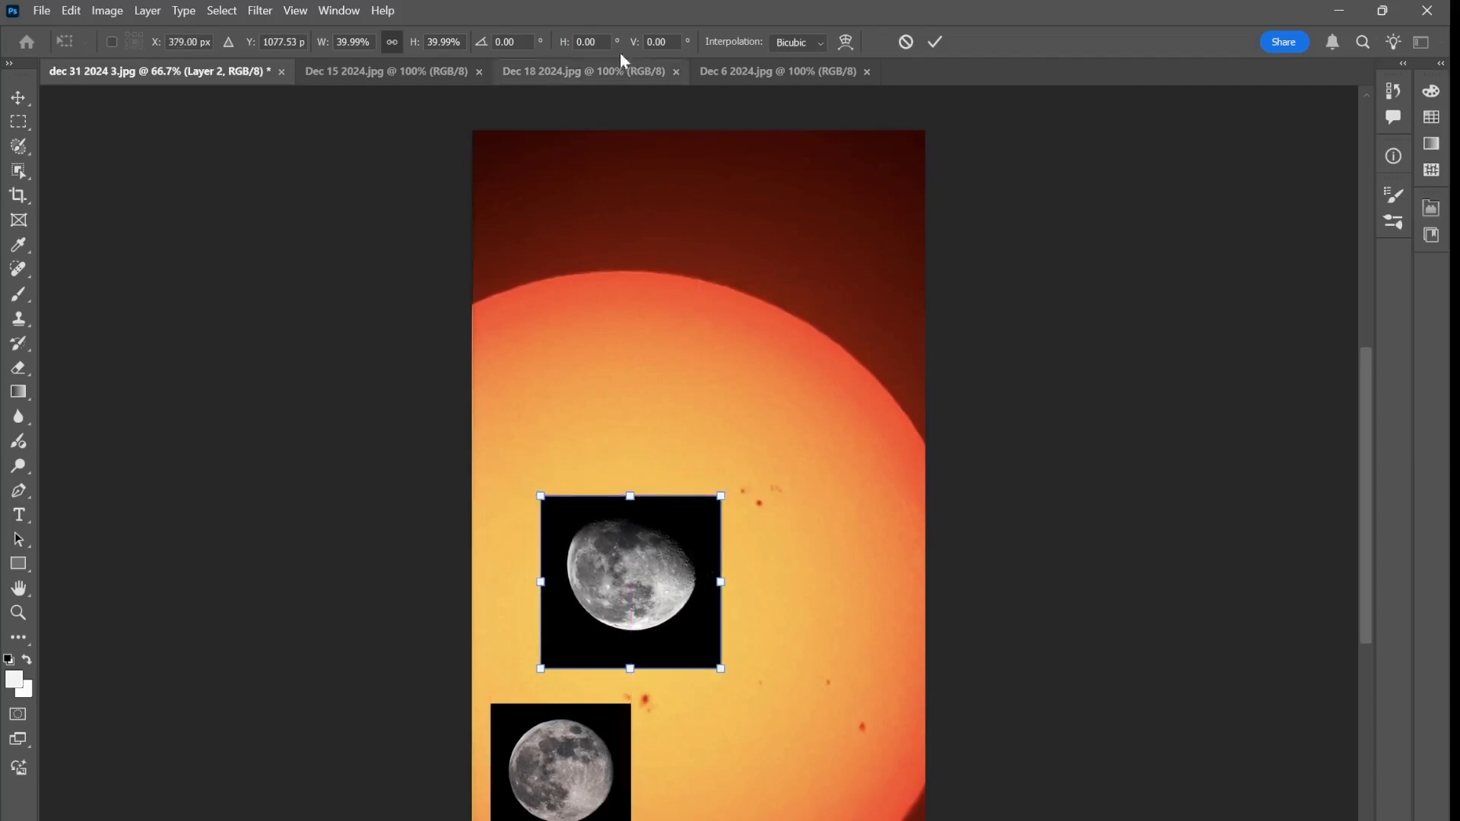
# Copy the Dec 6 2024 crescent moon into dec 31 2024 3.jpg, over the lower part of the sun
pyautogui.click(812, 69)
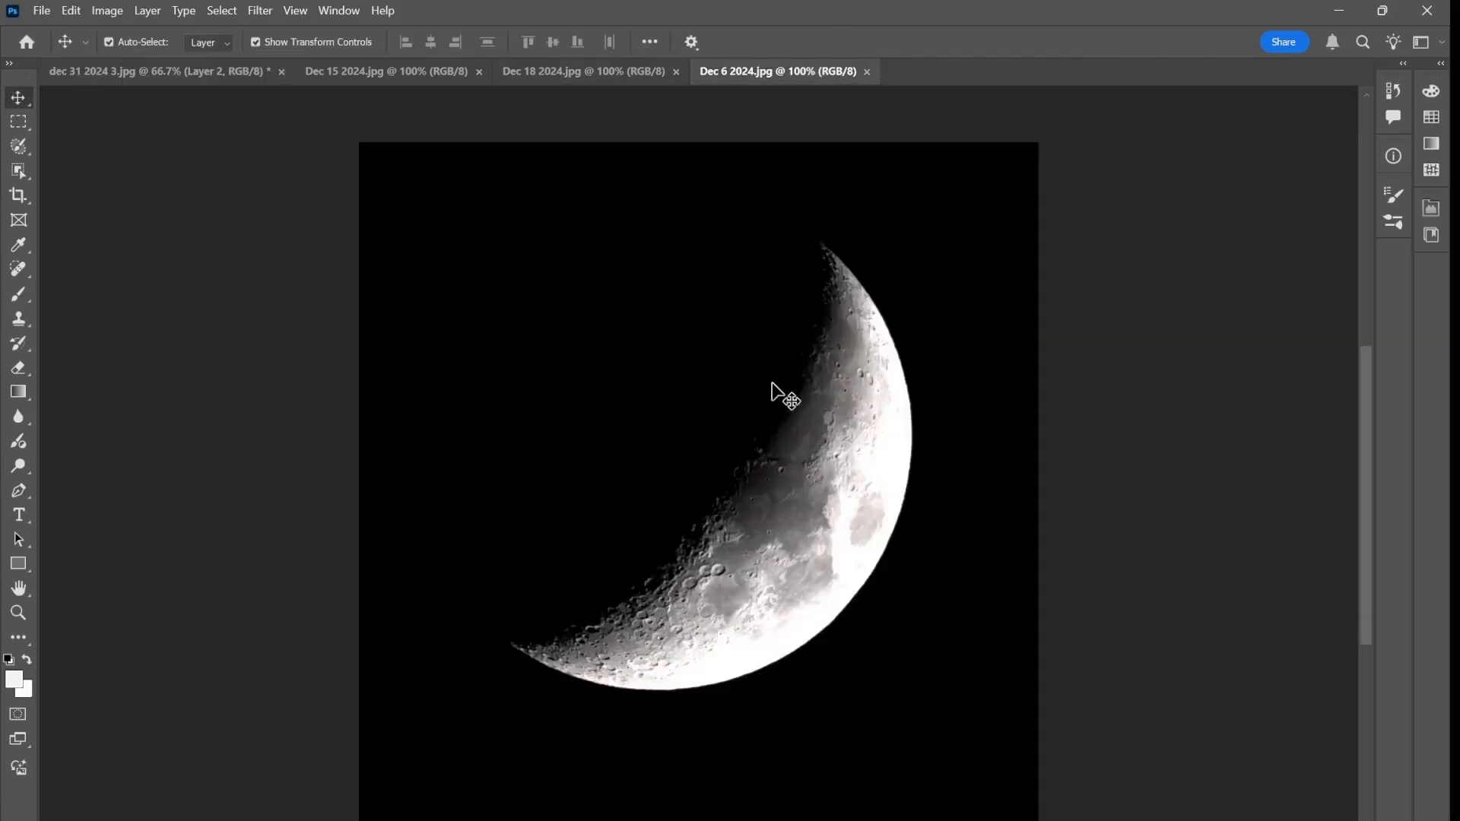
pyautogui.moveTo(746, 454)
pyautogui.mouseDown()
pyautogui.moveTo(267, 160)
pyautogui.moveTo(182, 72)
pyautogui.moveTo(744, 469)
pyautogui.mouseUp()
pyautogui.moveTo(801, 514); pyautogui.dragTo(804, 632)
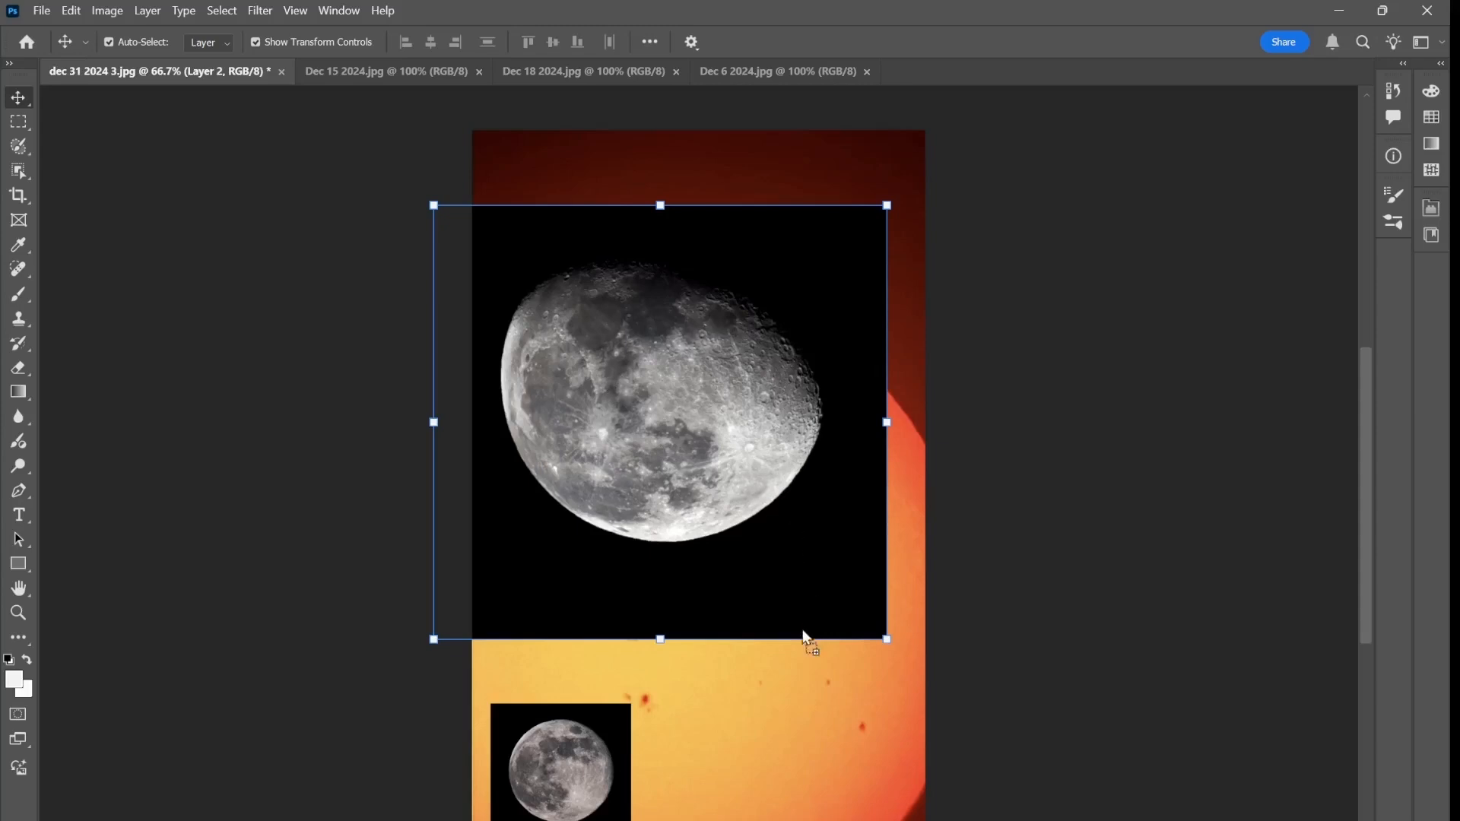
pyautogui.moveTo(786, 693); pyautogui.dragTo(787, 703)
# Shrink the Dec 18 moon layer to roughly a third of its size and place it in the sun image's upper-left corner
pyautogui.click(804, 410)
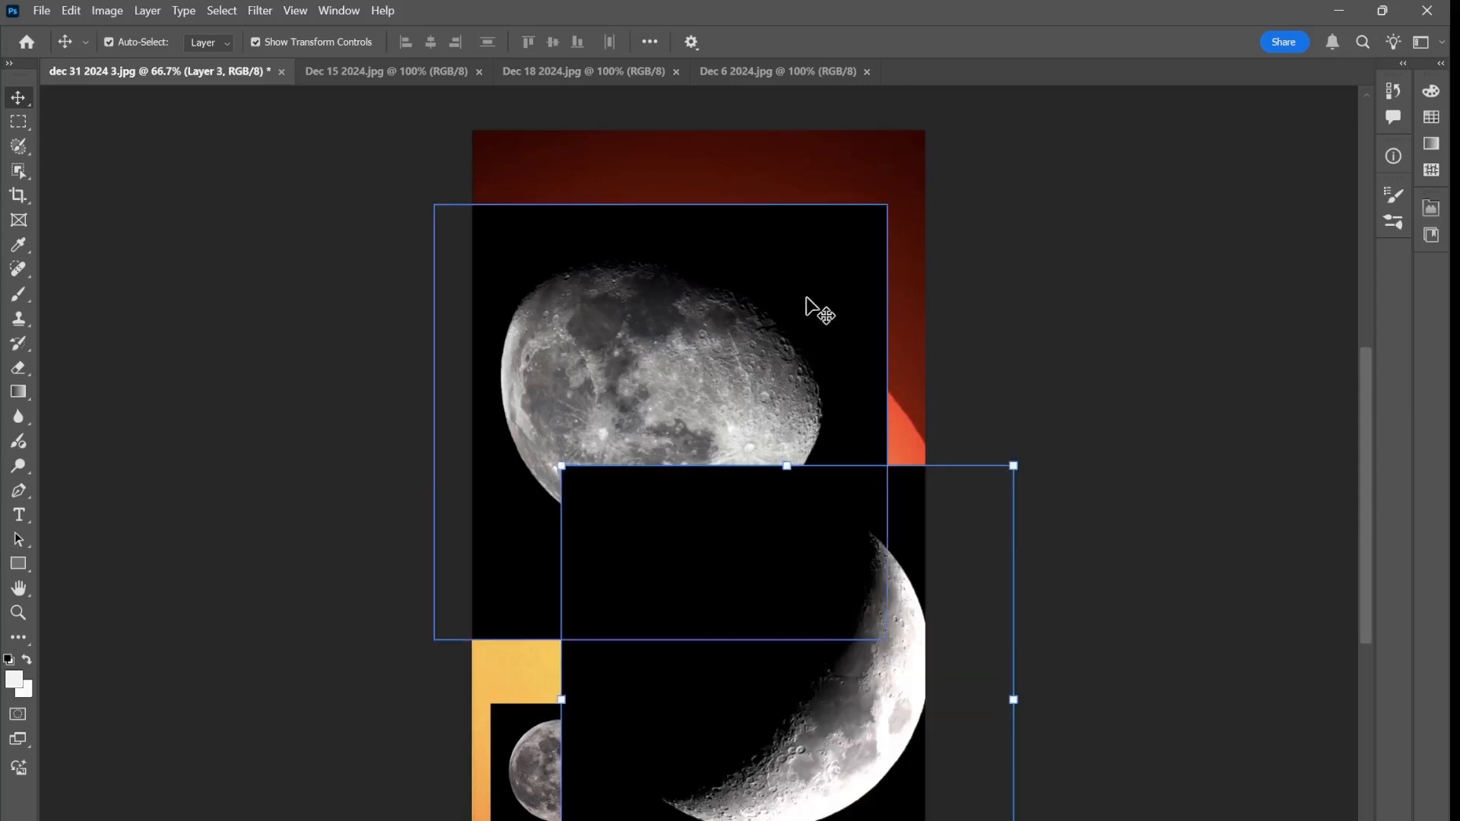
pyautogui.moveTo(886, 205); pyautogui.dragTo(589, 482)
pyautogui.moveTo(517, 580); pyautogui.dragTo(586, 238)
pyautogui.press('Return')
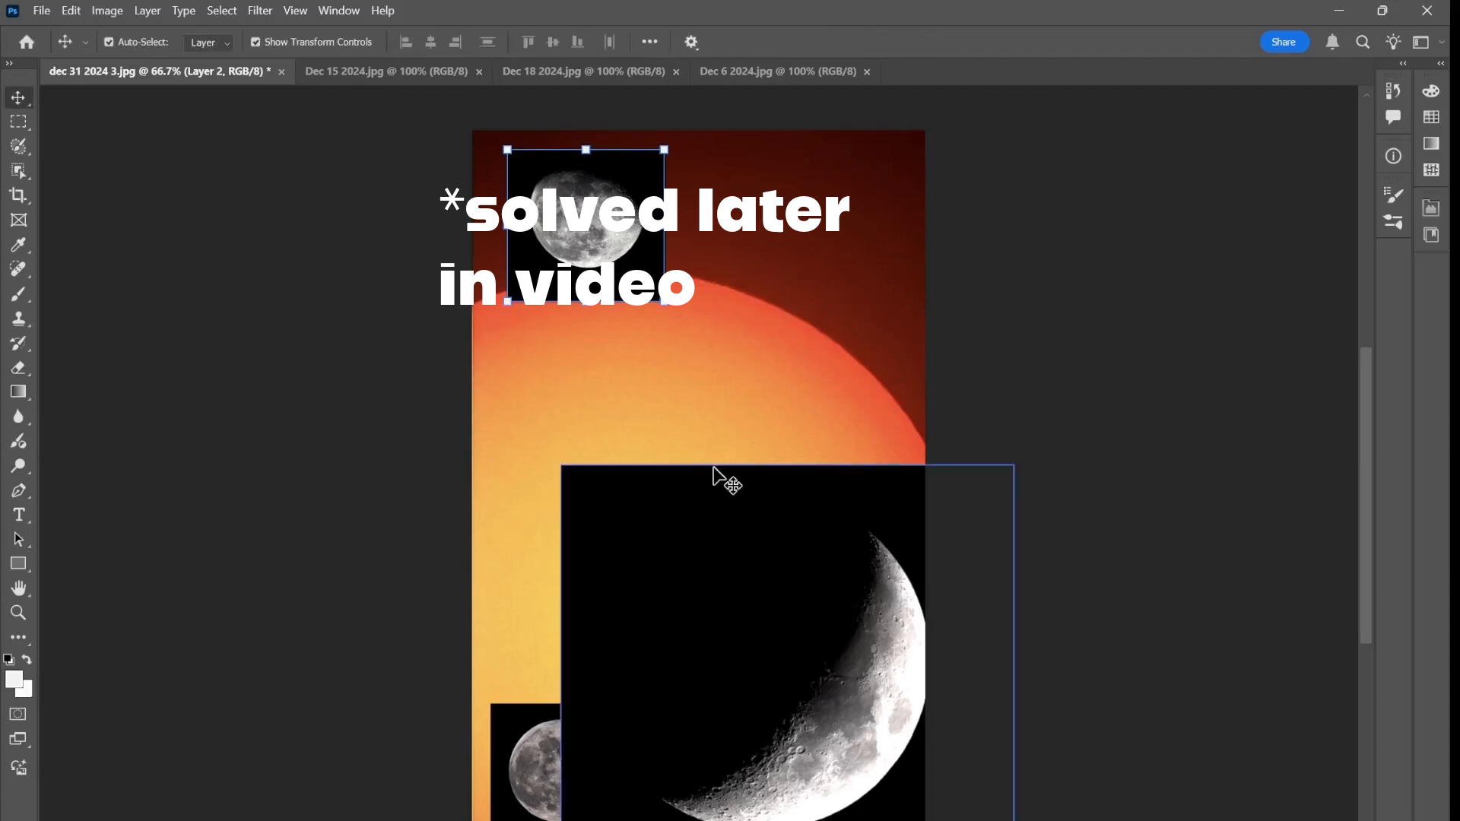
# Scale the crescent moon layer to about 34% and move it to the upper-right edge of the sun
pyautogui.click(892, 540)
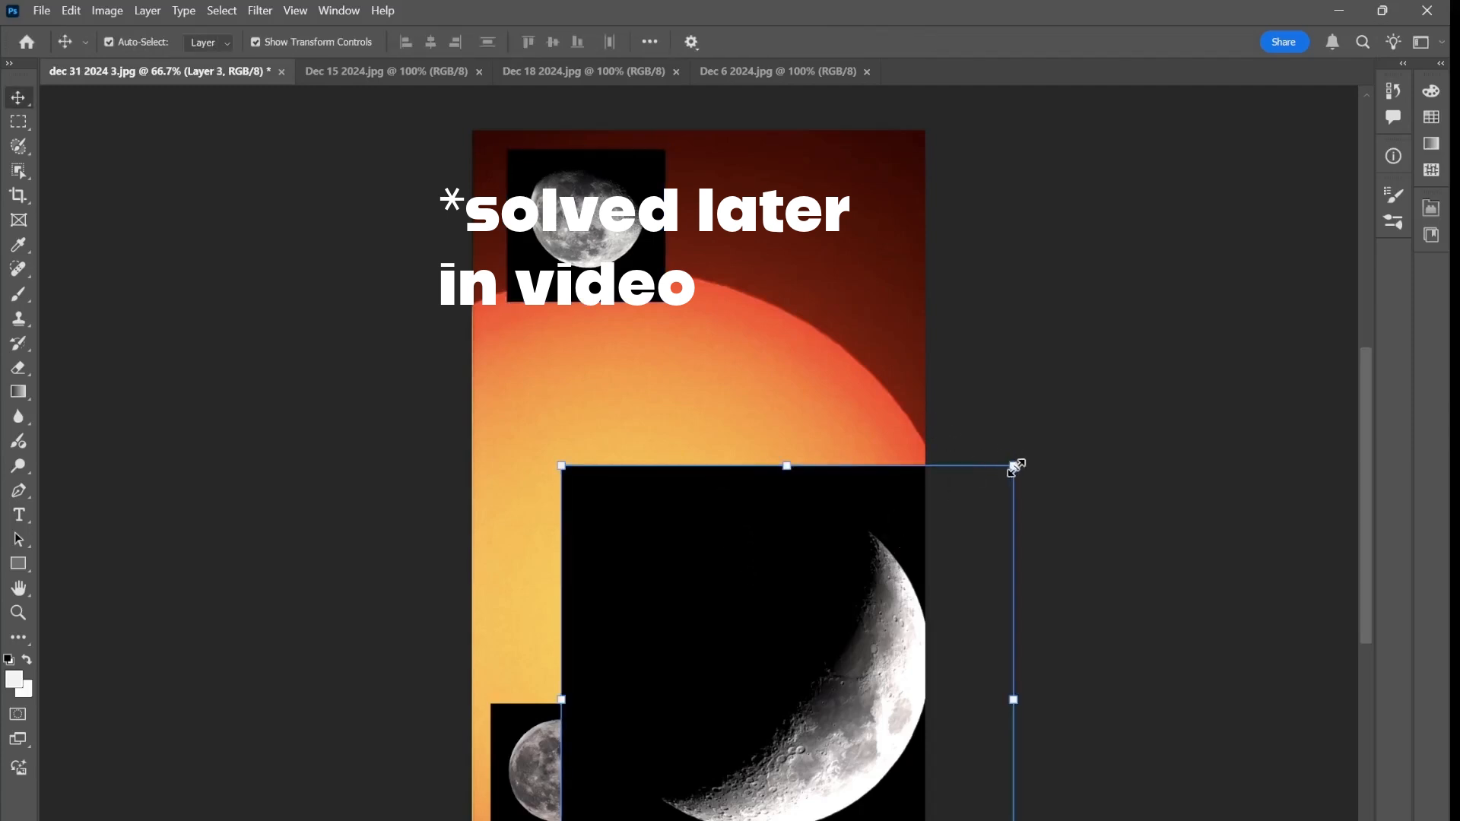
pyautogui.moveTo(1013, 467); pyautogui.dragTo(788, 698)
pyautogui.moveTo(706, 786); pyautogui.dragTo(812, 473)
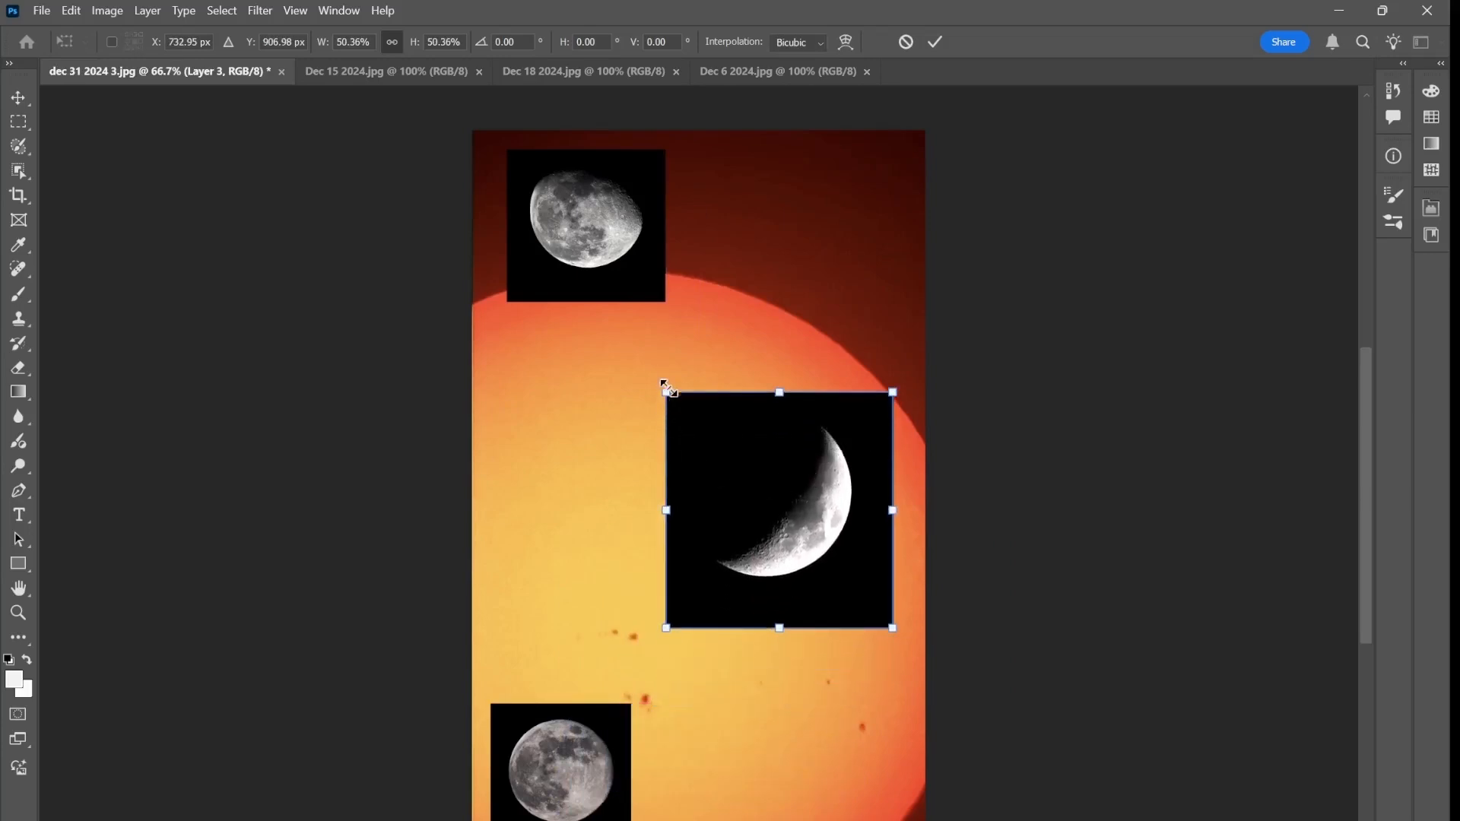
pyautogui.moveTo(666, 392); pyautogui.dragTo(736, 465)
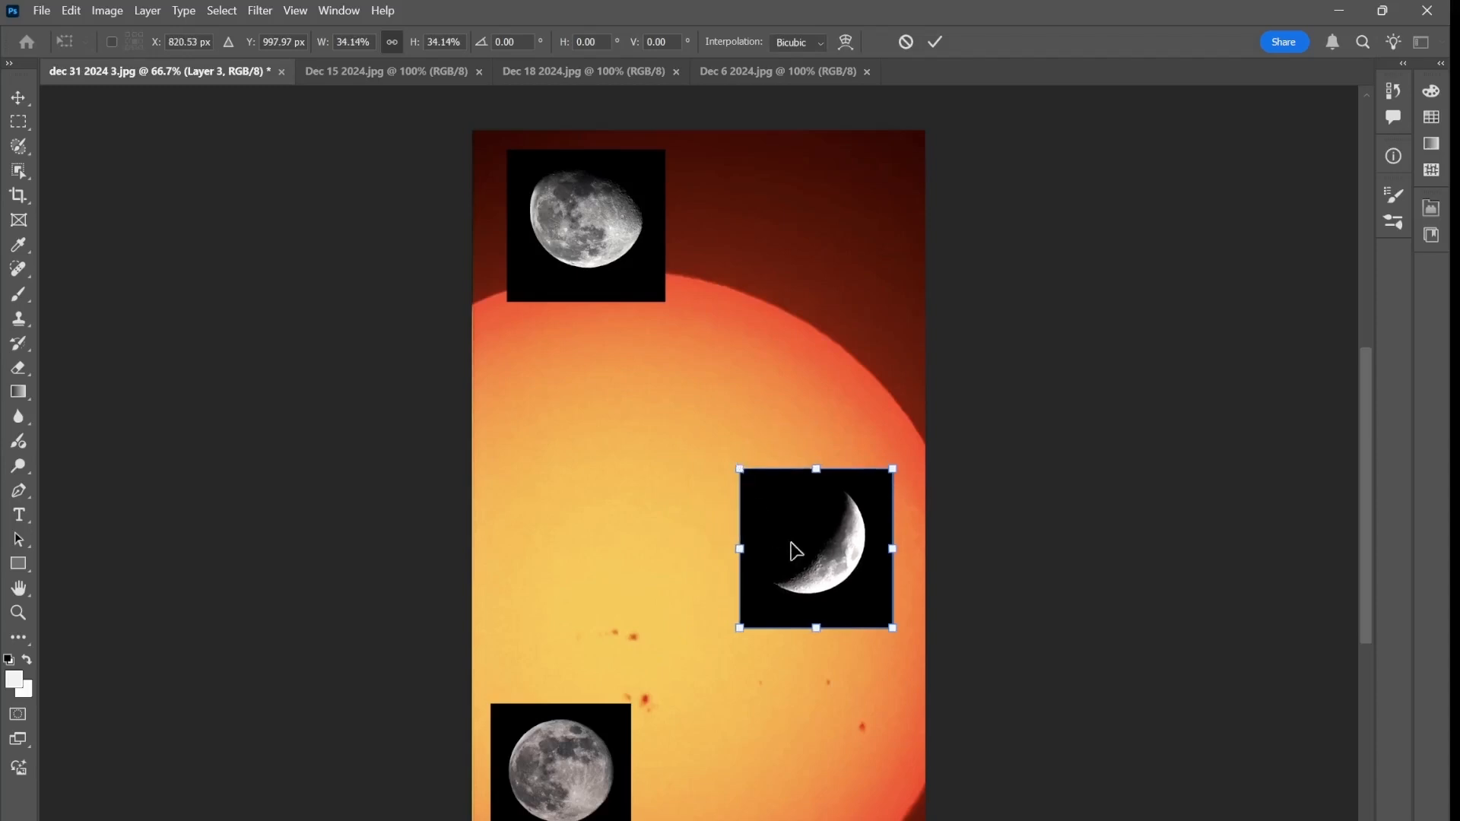
pyautogui.moveTo(791, 553); pyautogui.dragTo(777, 367)
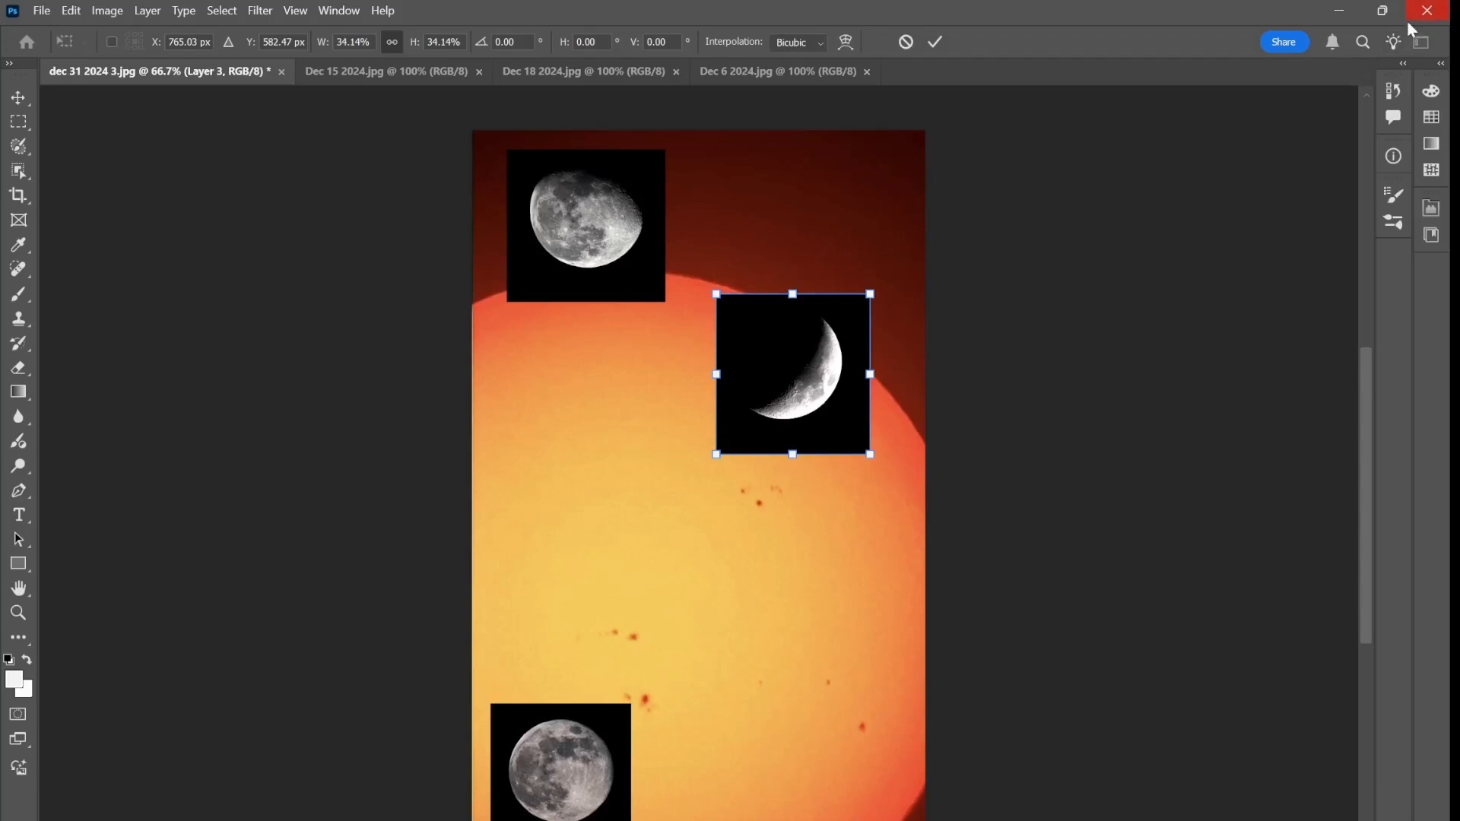
# Quit Photoshop without applying the pending transformation or saving changes to dec 31 2024 3.jpg
pyautogui.click(42, 11)
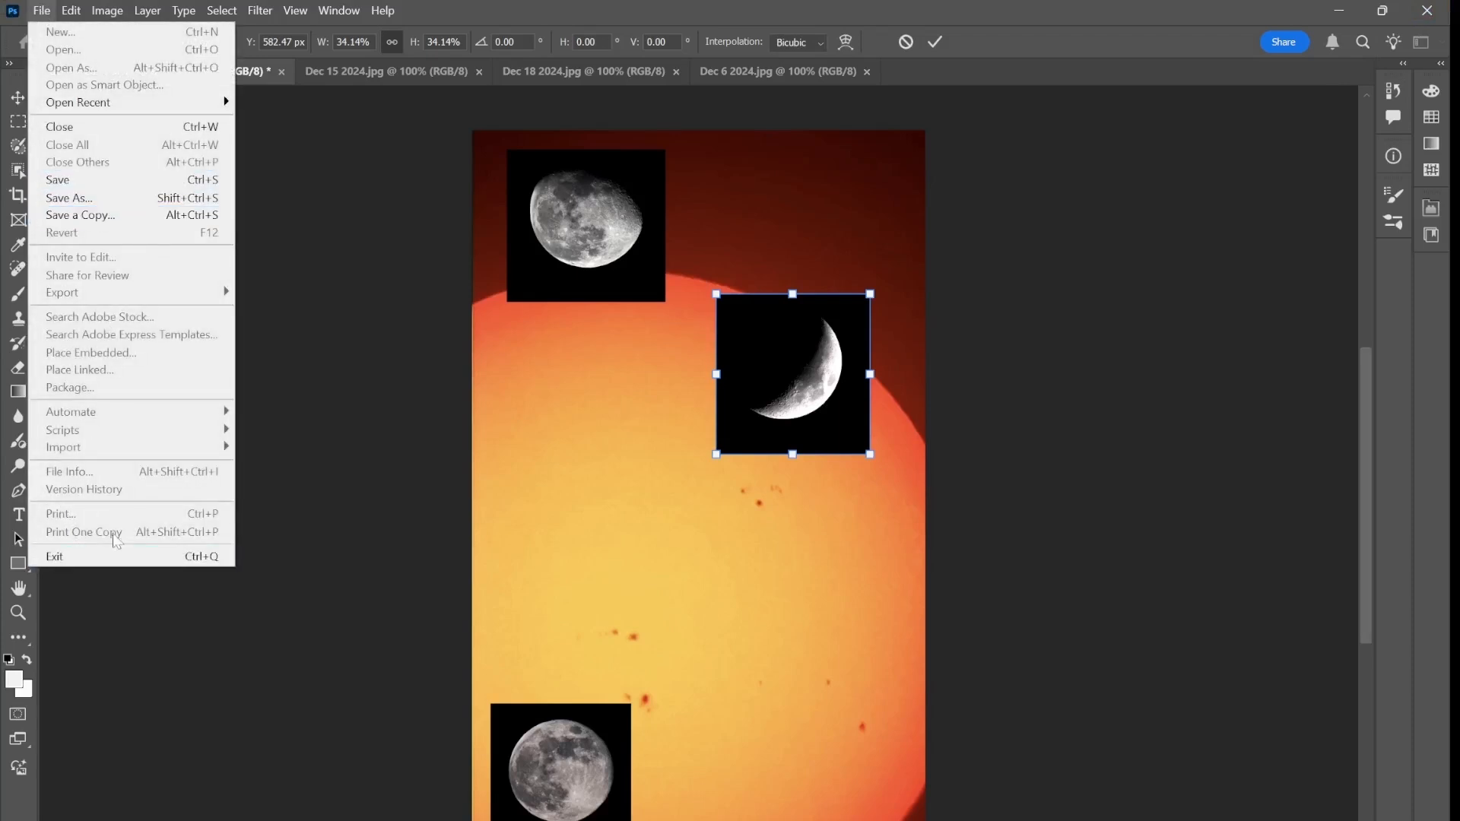
pyautogui.click(107, 557)
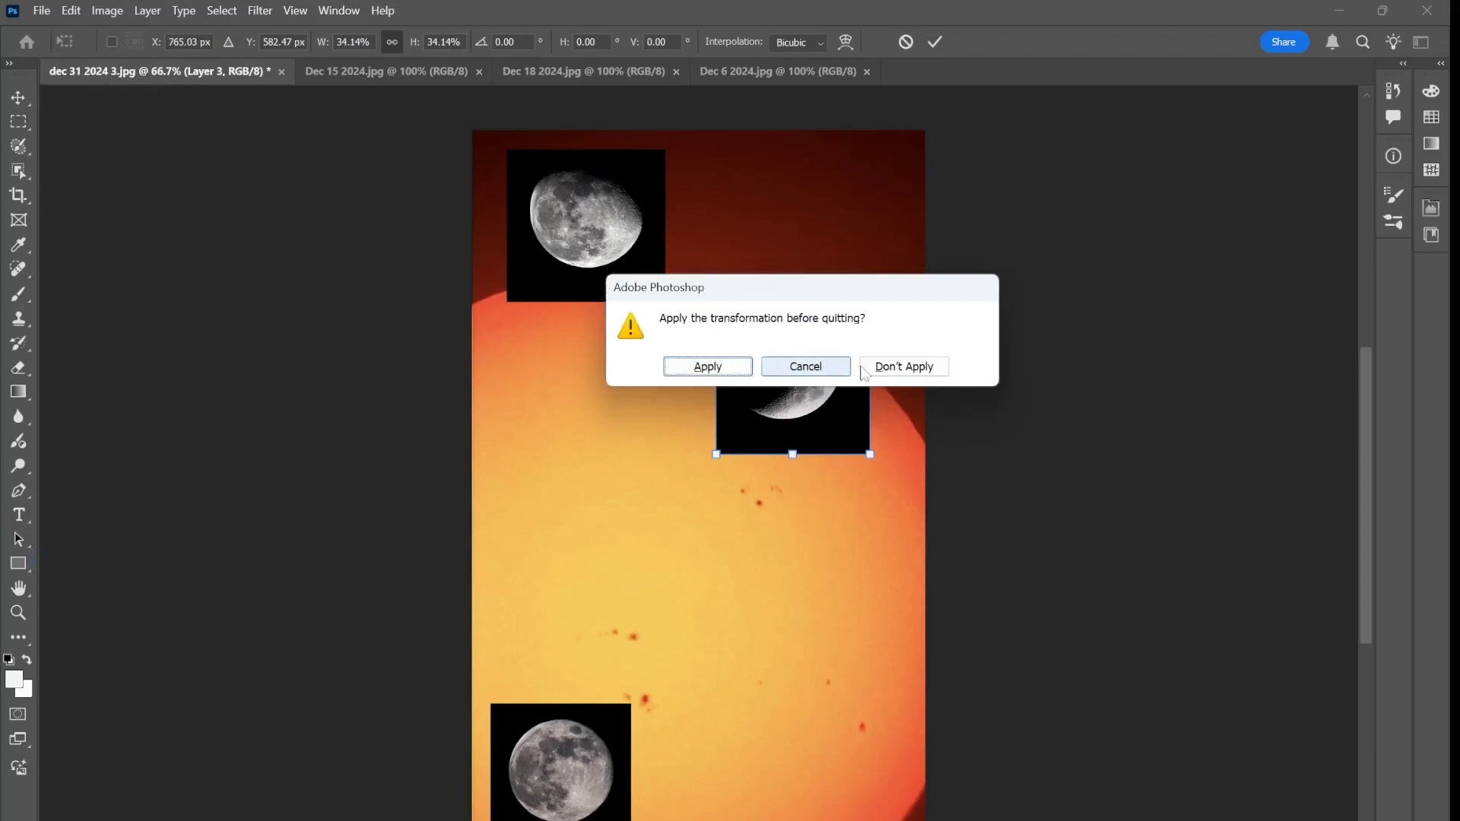
pyautogui.click(903, 368)
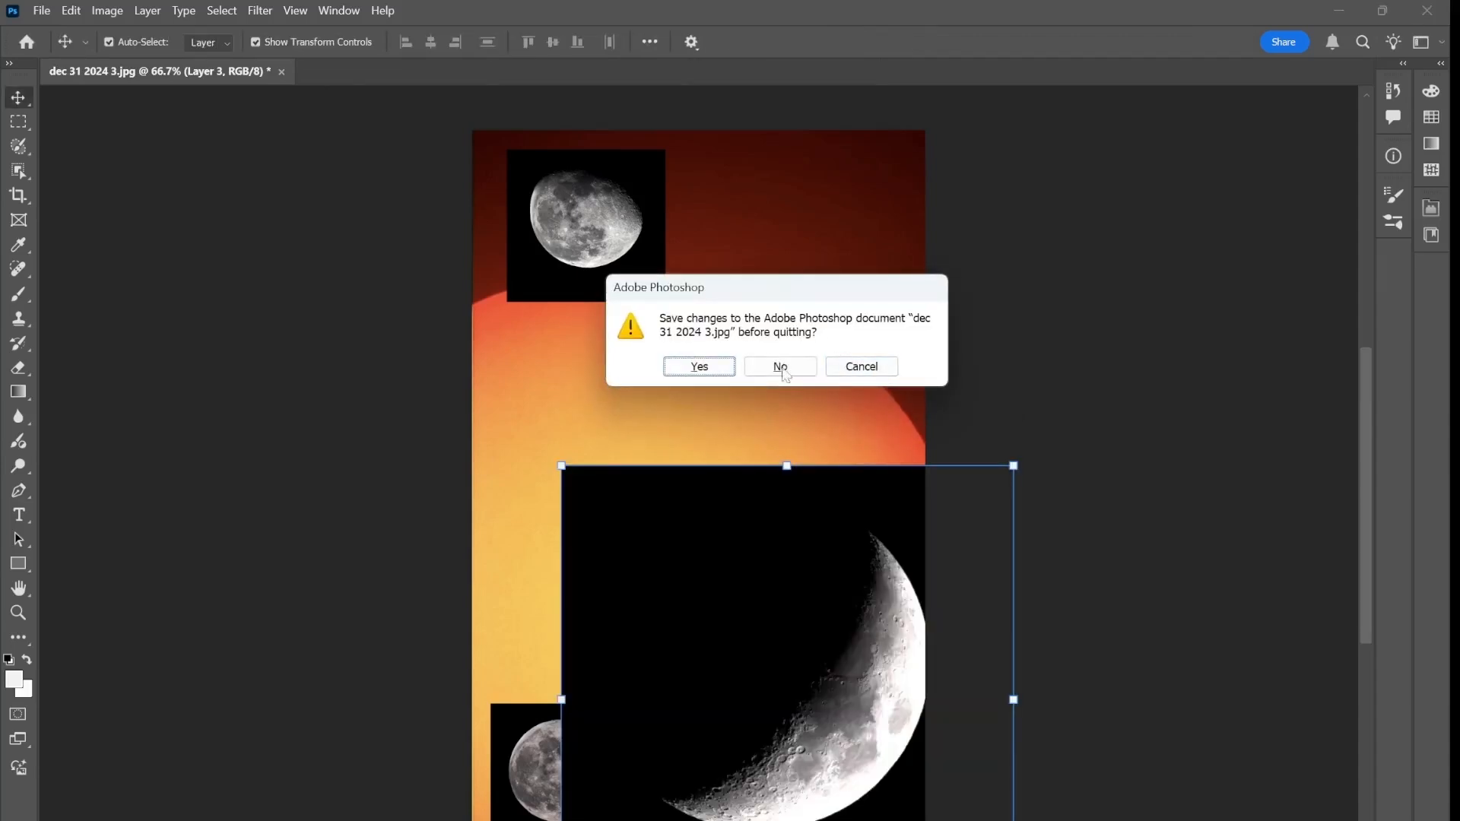
pyautogui.click(780, 370)
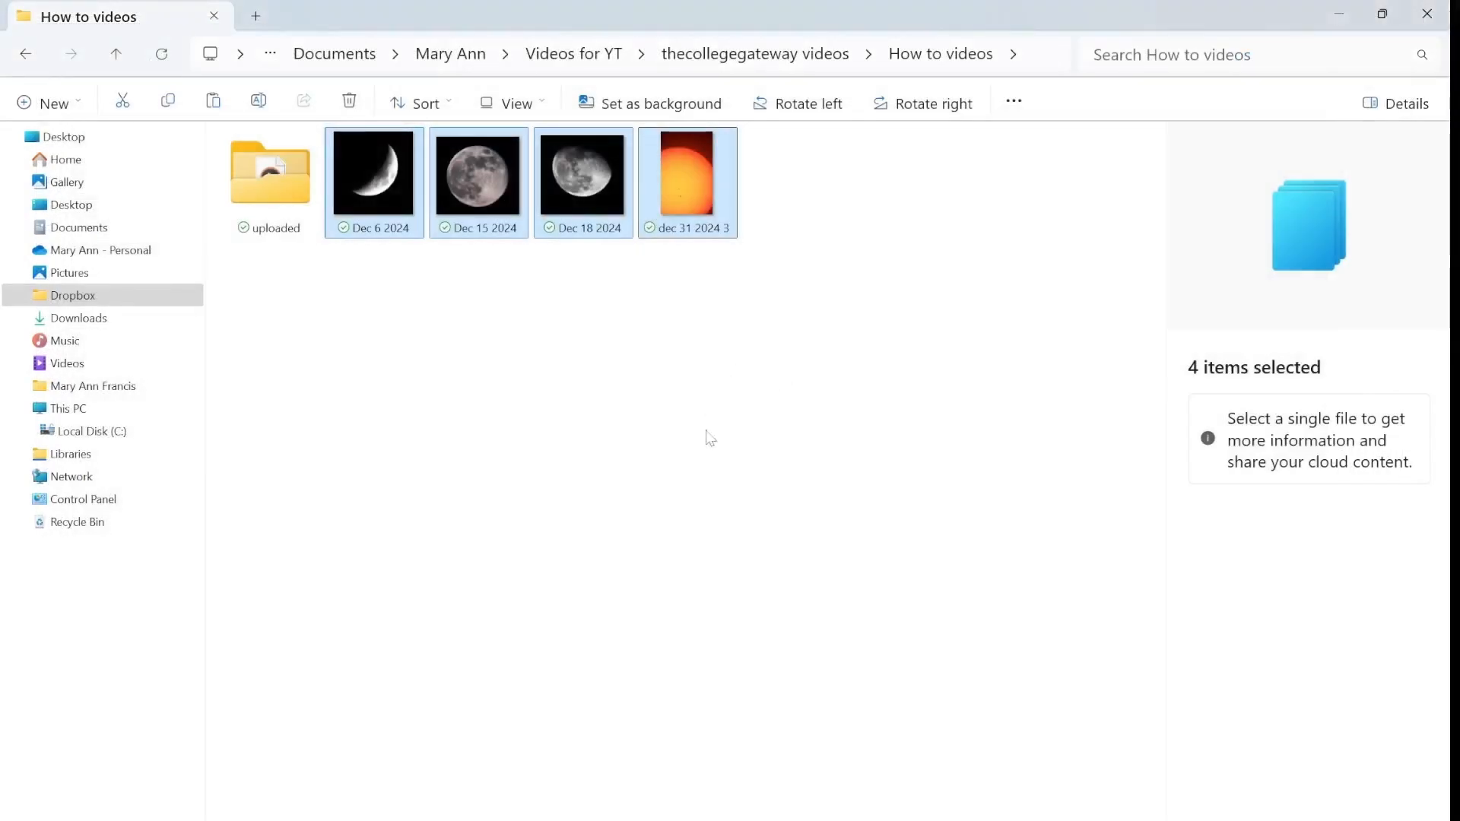
# Open the dec 31 2024 3 sun photo in Photoshop and open Dec 6 2024 as a second document
pyautogui.click(712, 421)
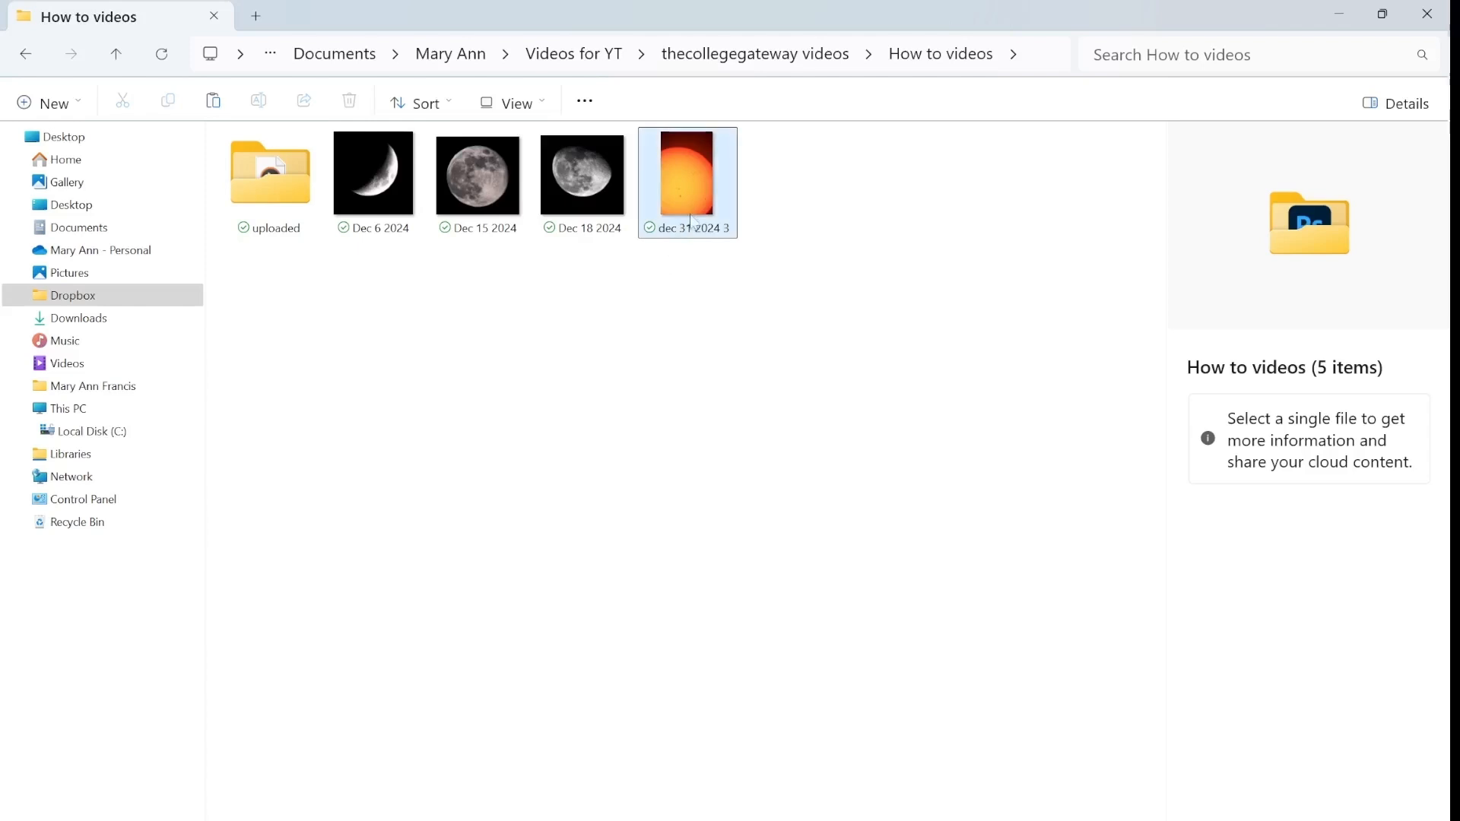
pyautogui.doubleClick(697, 185)
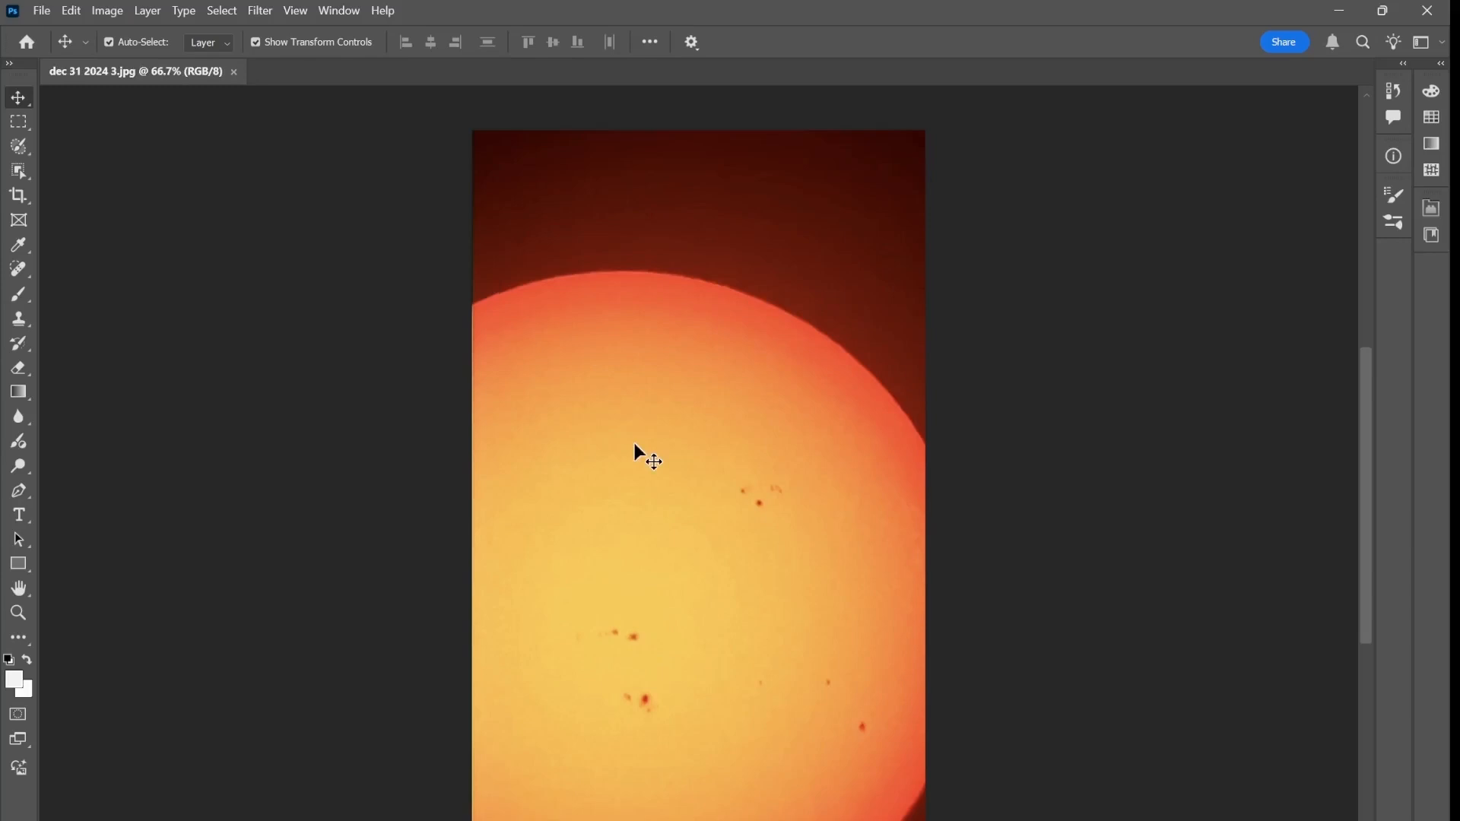
pyautogui.click(43, 12)
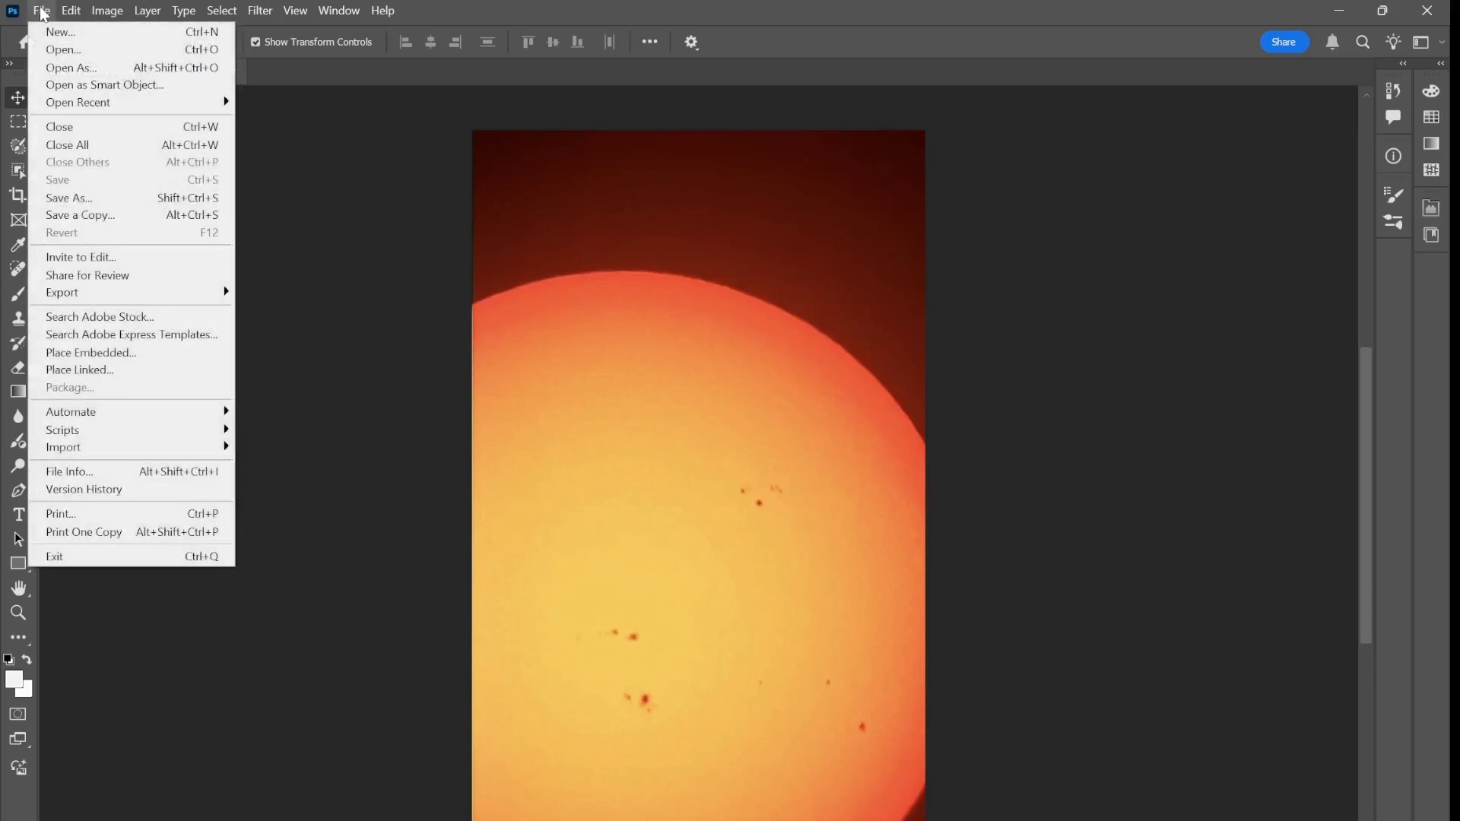
pyautogui.click(63, 50)
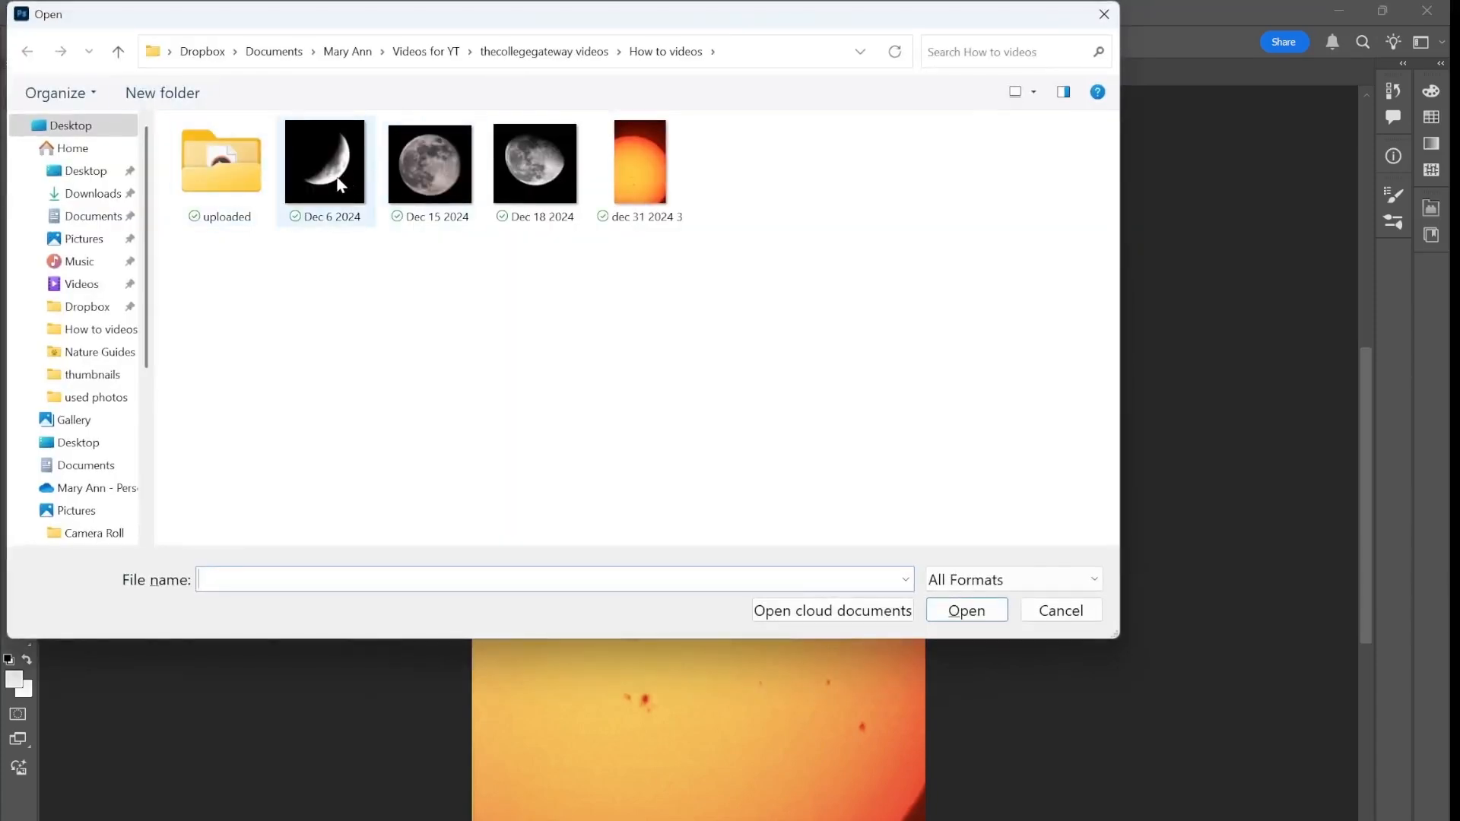
pyautogui.click(334, 178)
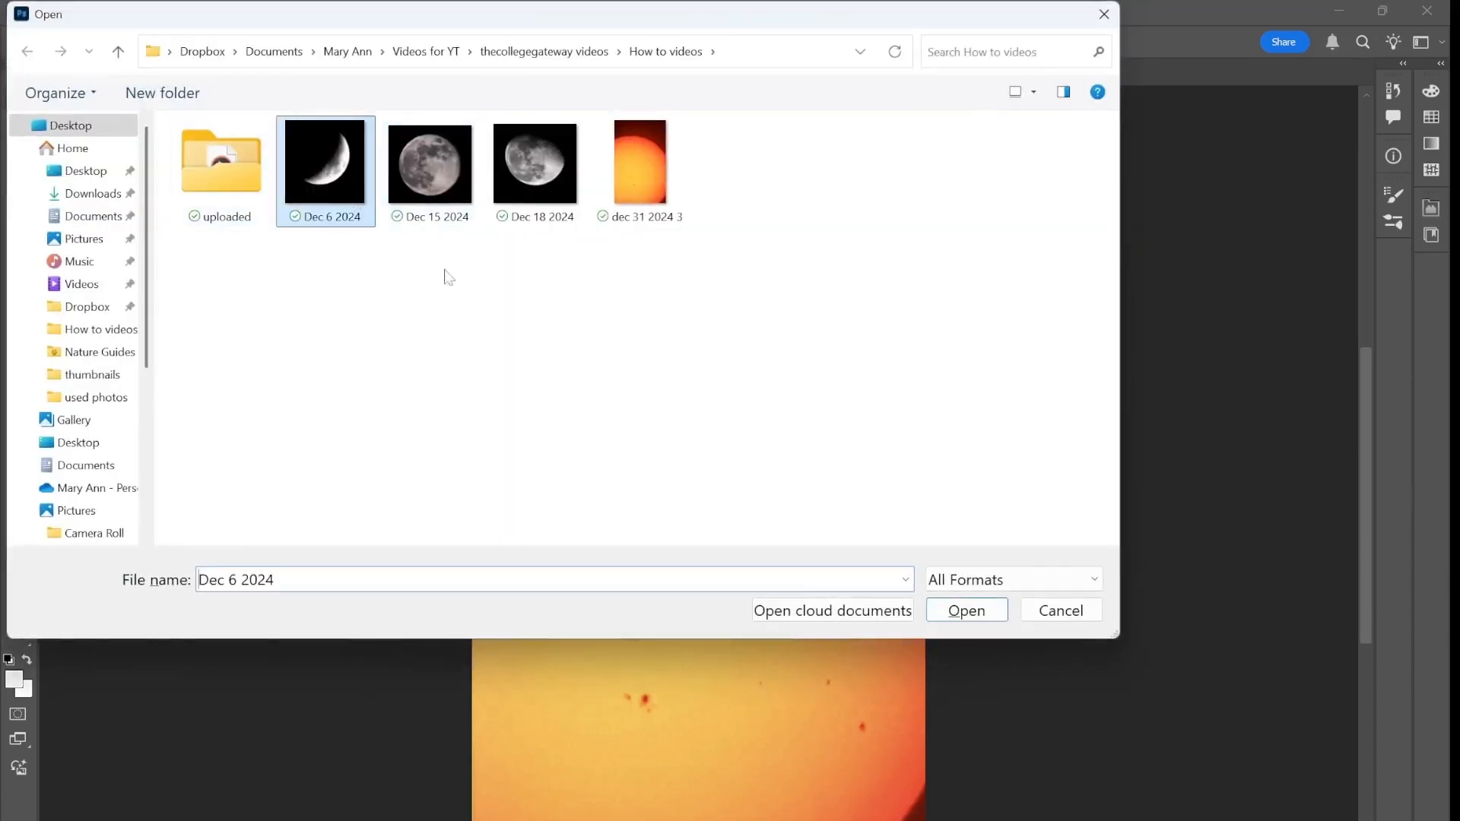
pyautogui.click(964, 611)
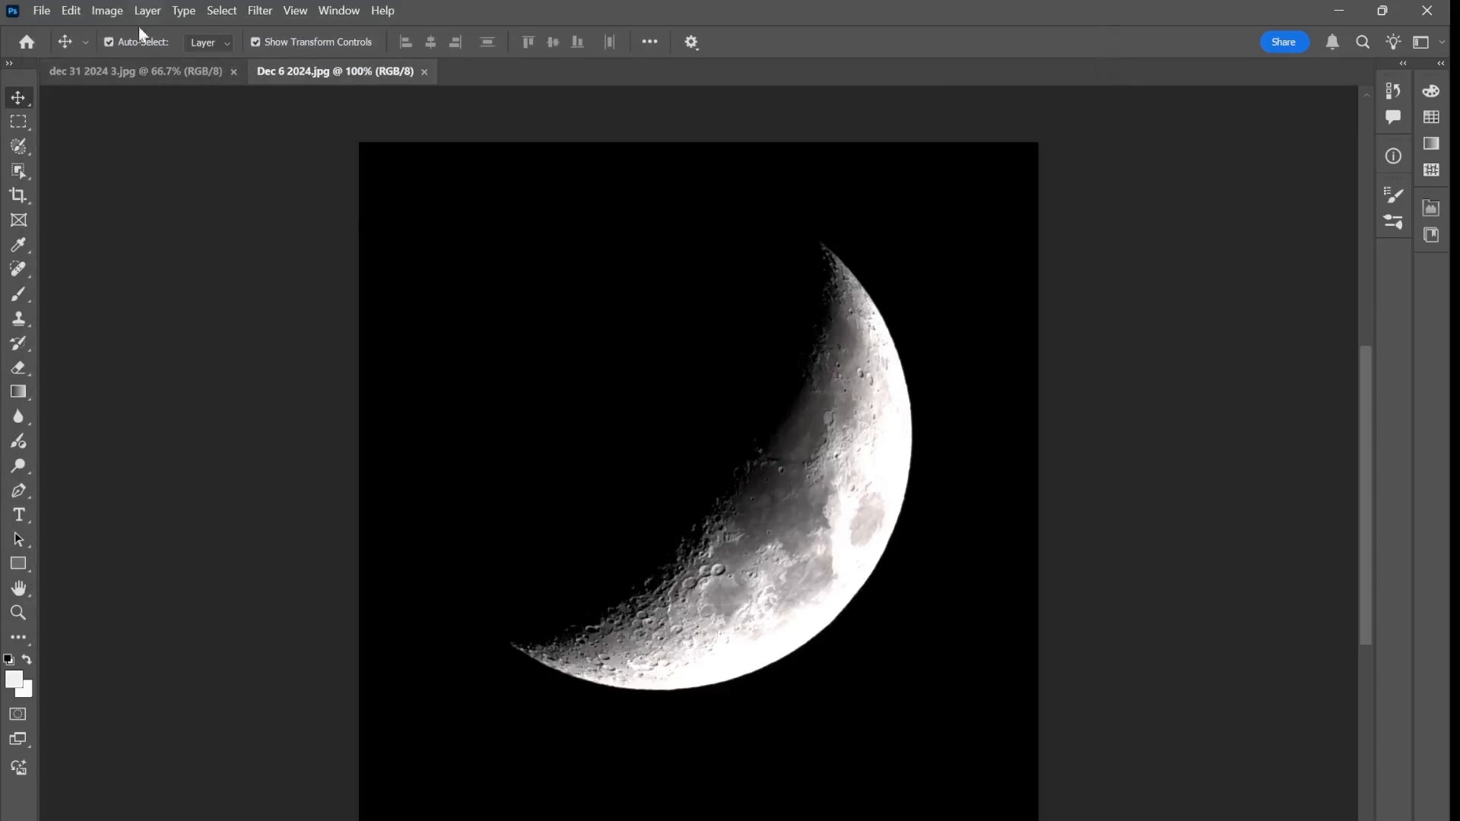
# Open the Dec 15 2024 and Dec 18 2024 moon photos as separate documents
pyautogui.click(41, 10)
pyautogui.click(69, 50)
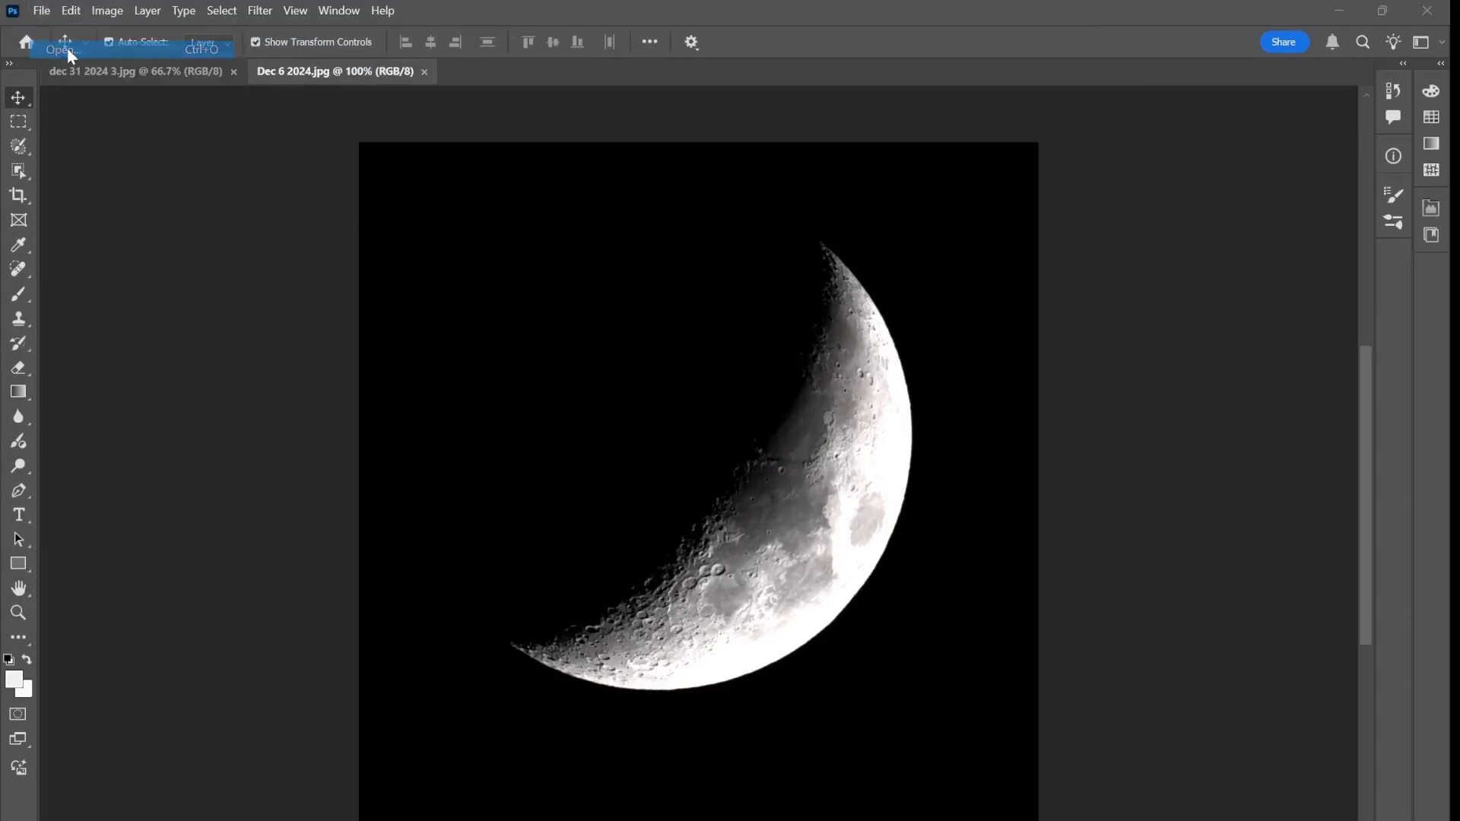
pyautogui.click(435, 173)
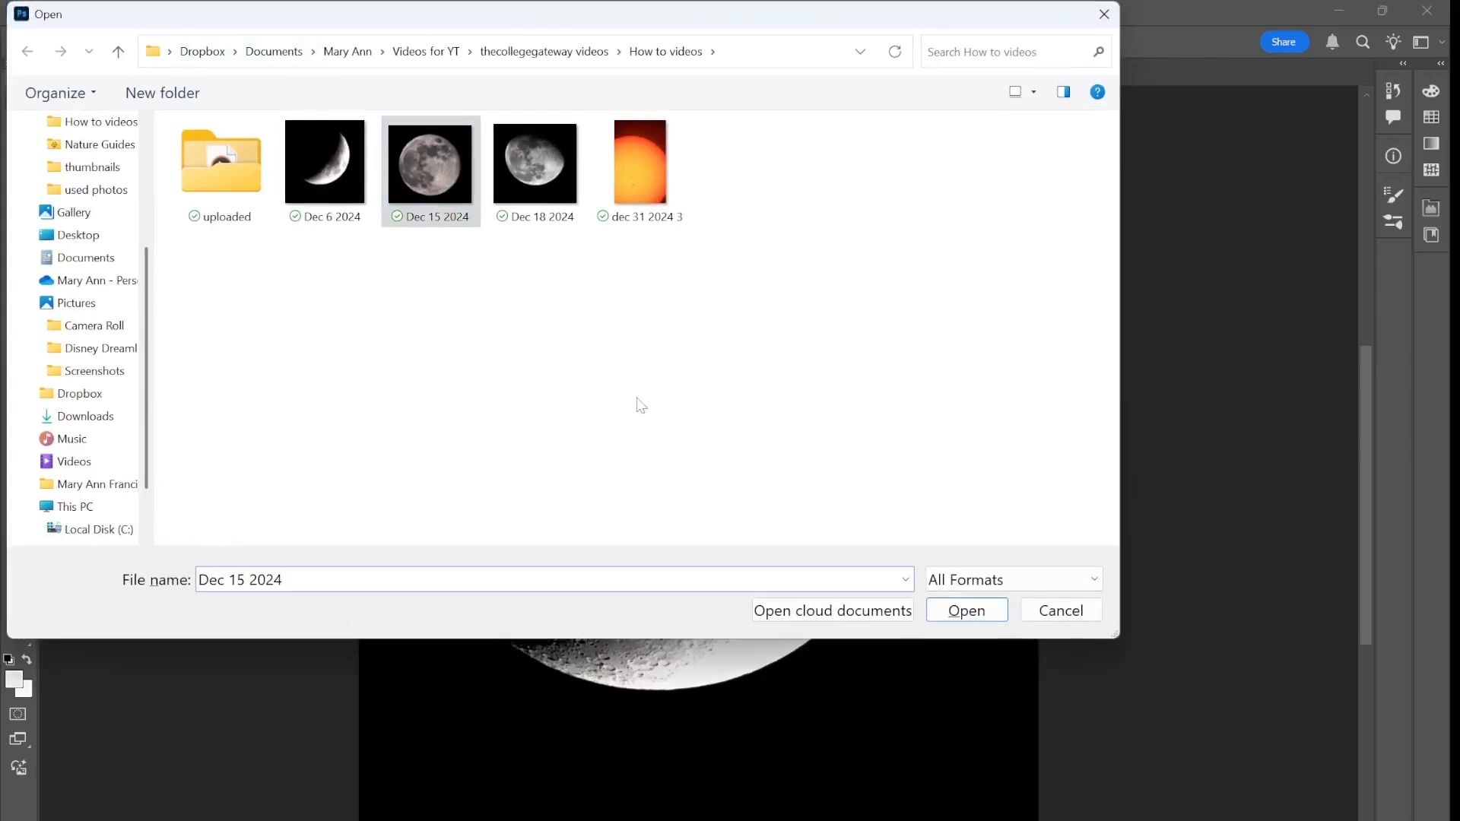
pyautogui.click(977, 612)
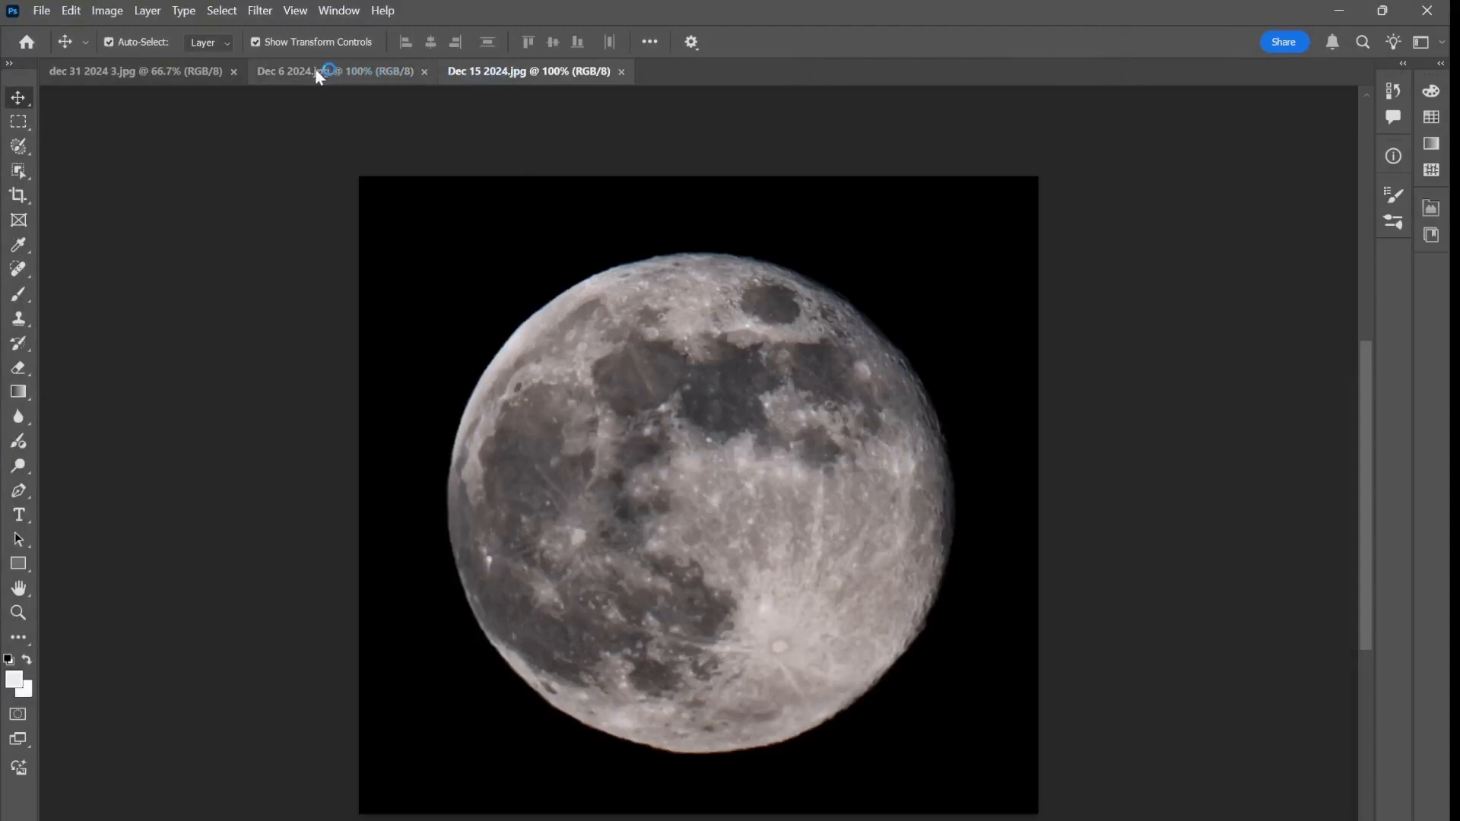
pyautogui.click(42, 10)
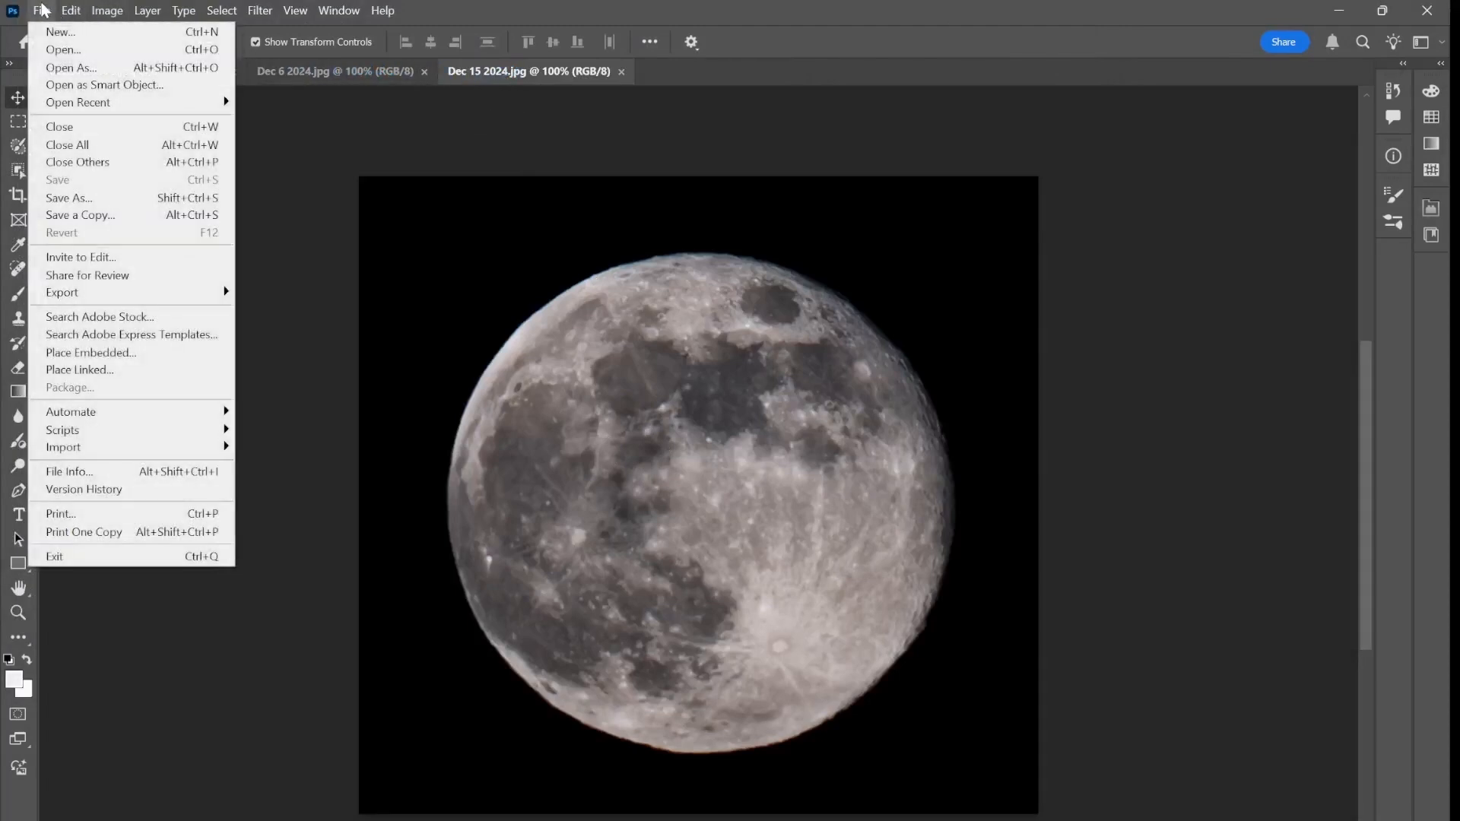
pyautogui.click(53, 43)
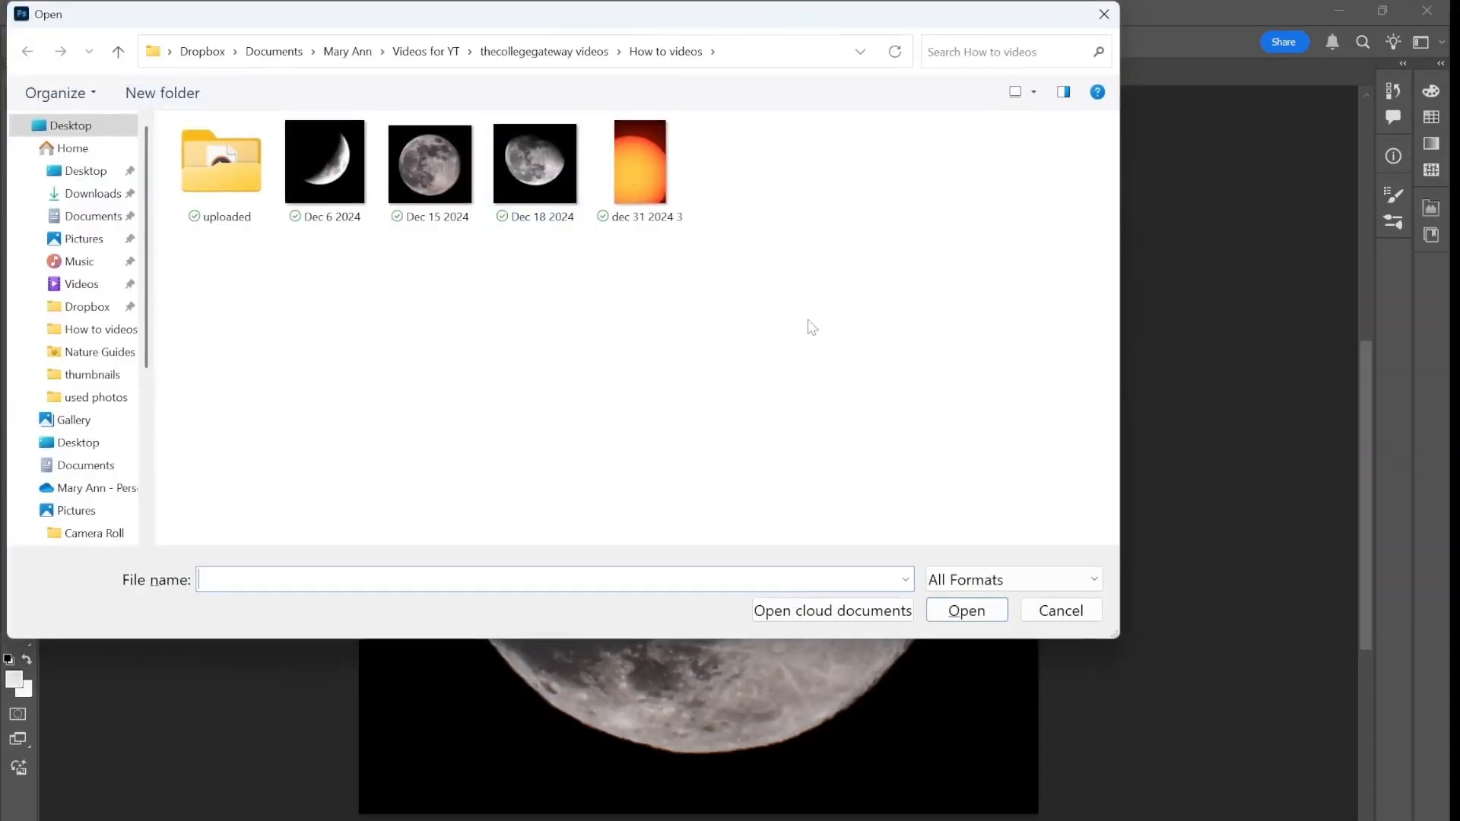
pyautogui.click(568, 191)
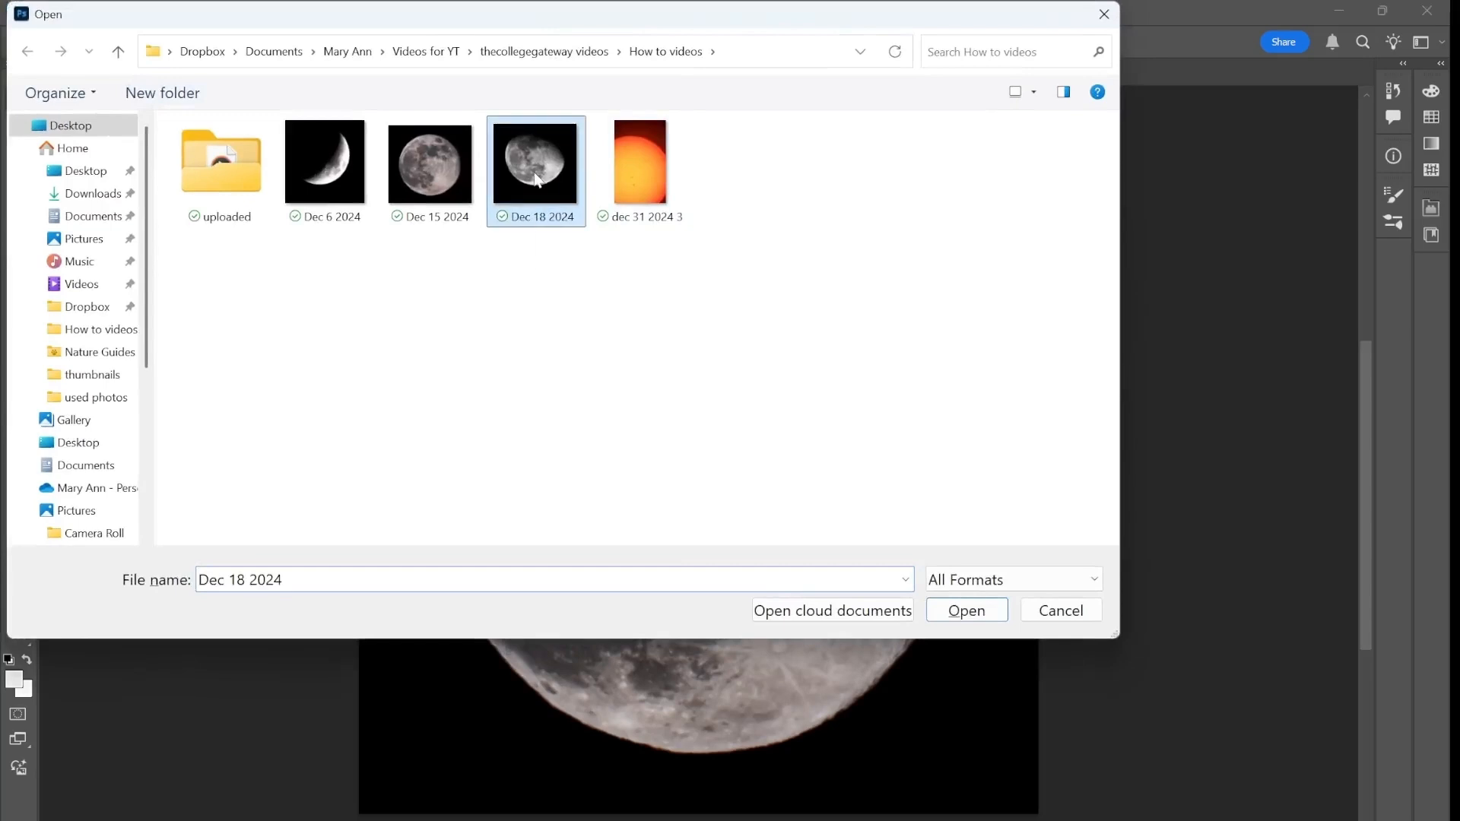
pyautogui.click(967, 609)
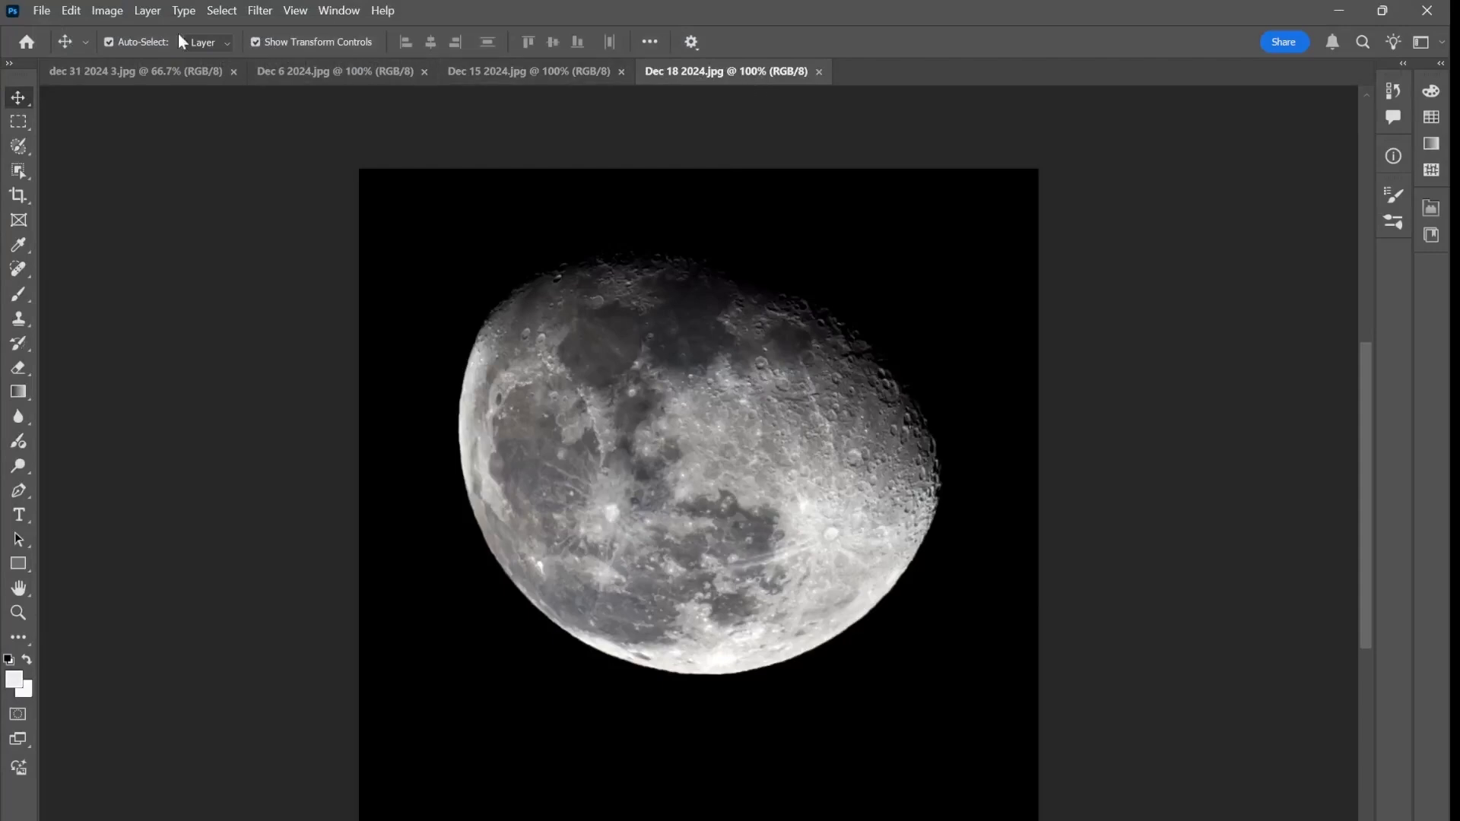
# Rotate the dec 31 2024 3.jpg canvas 90° clockwise, leaving its Background layer unconverted
pyautogui.click(135, 72)
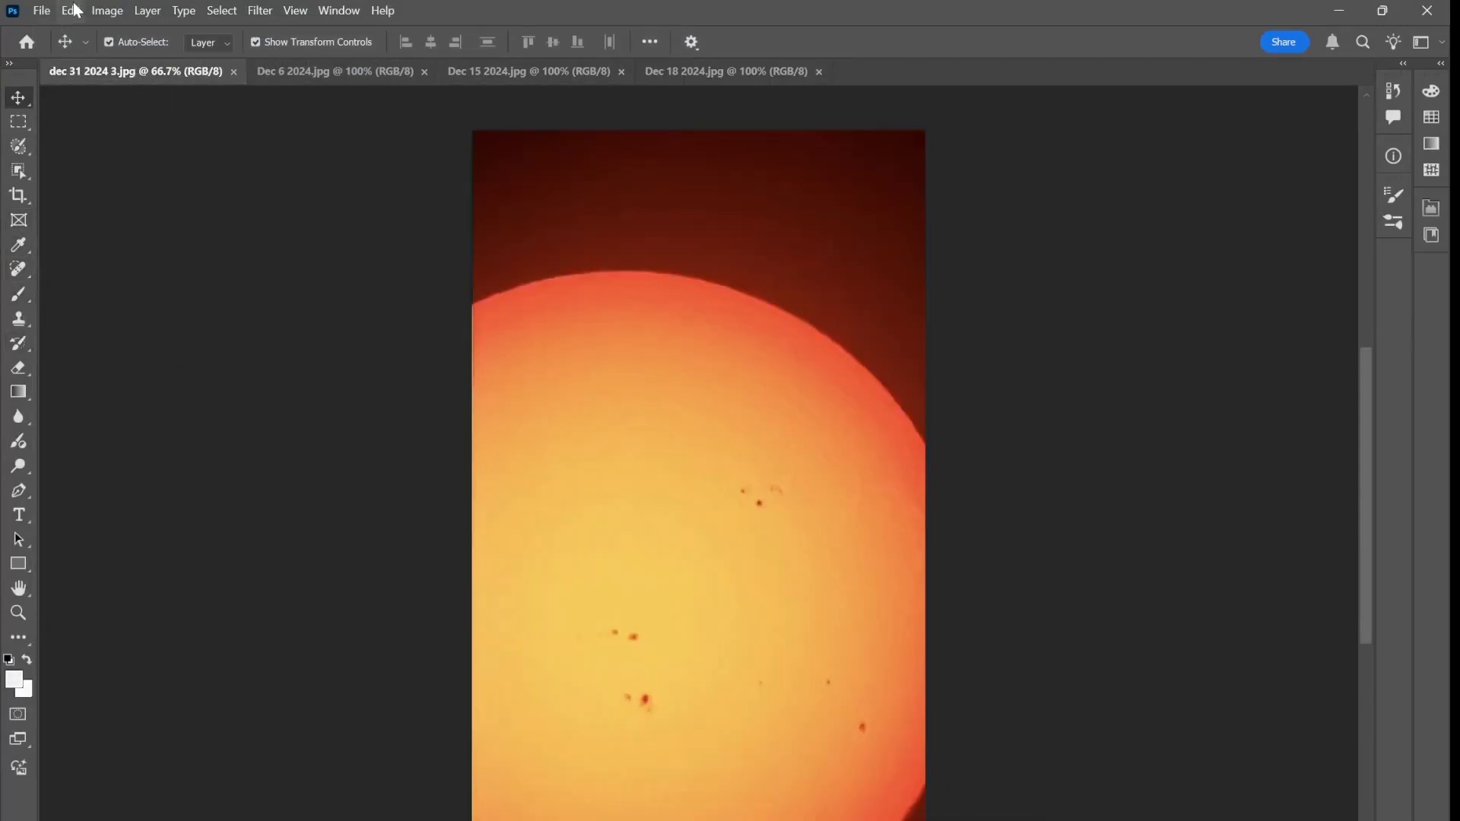
pyautogui.click(104, 10)
pyautogui.moveTo(220, 183)
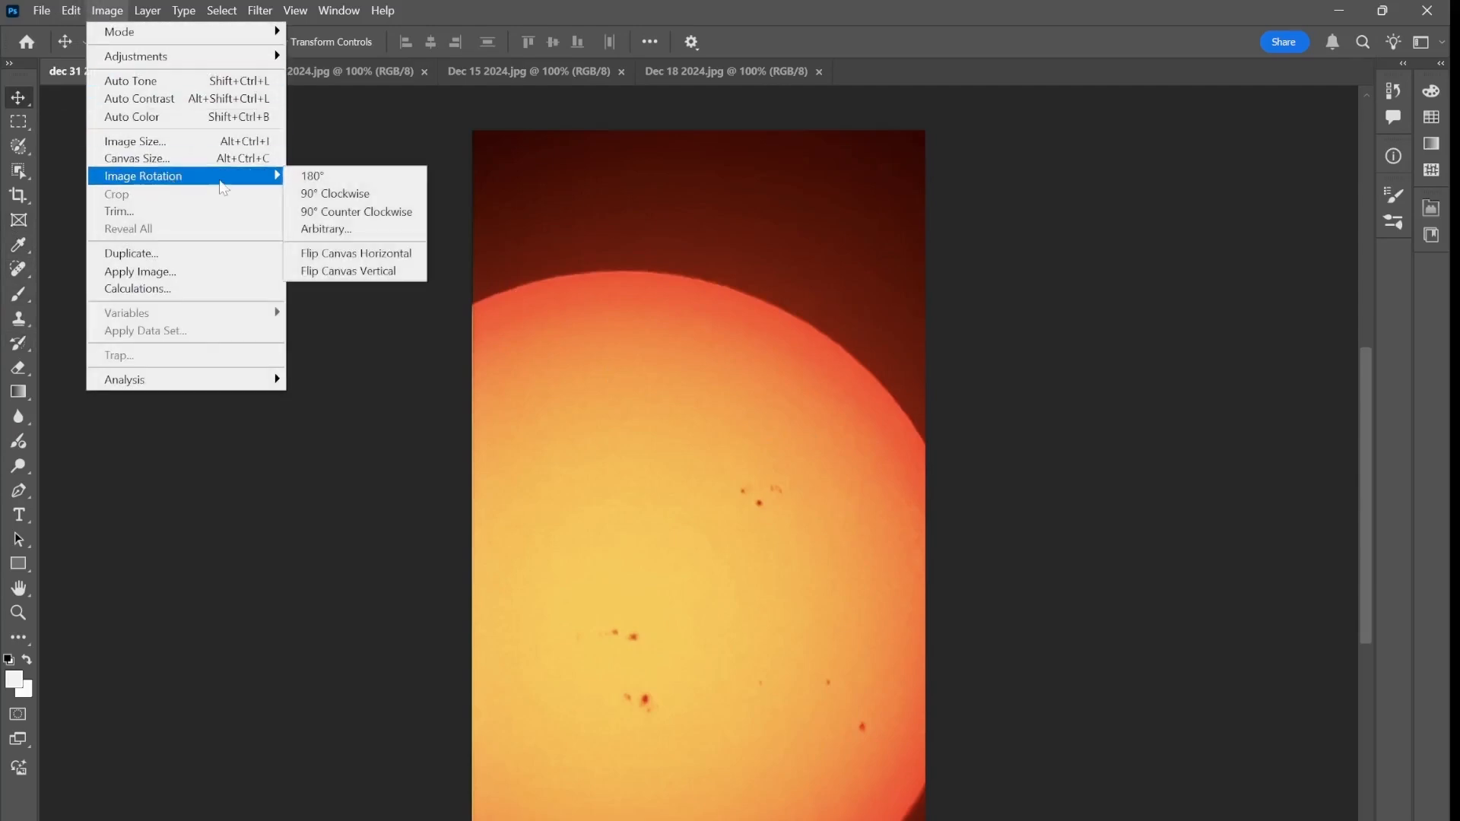
pyautogui.click(374, 194)
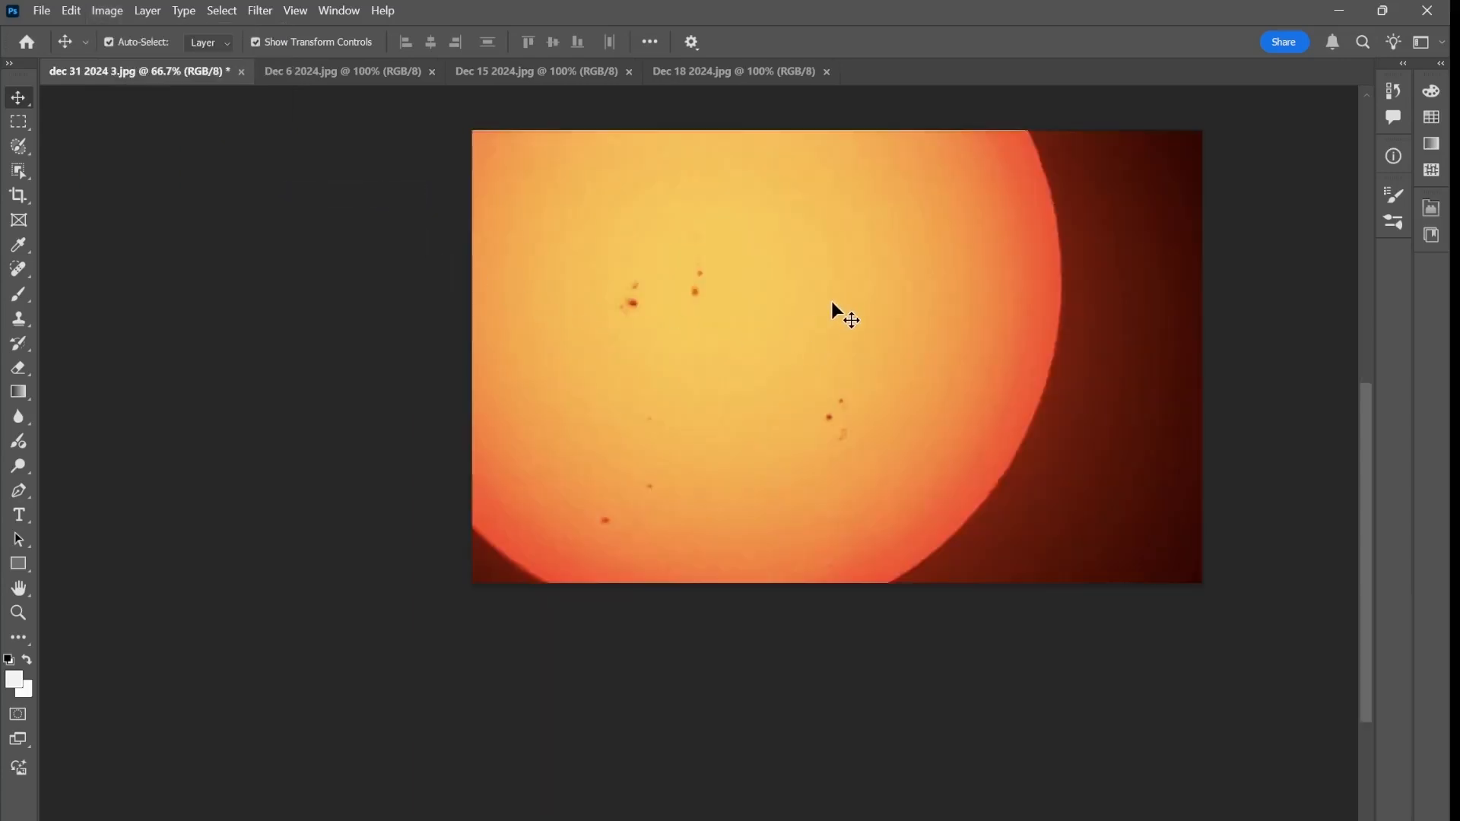
pyautogui.moveTo(831, 298); pyautogui.dragTo(712, 409)
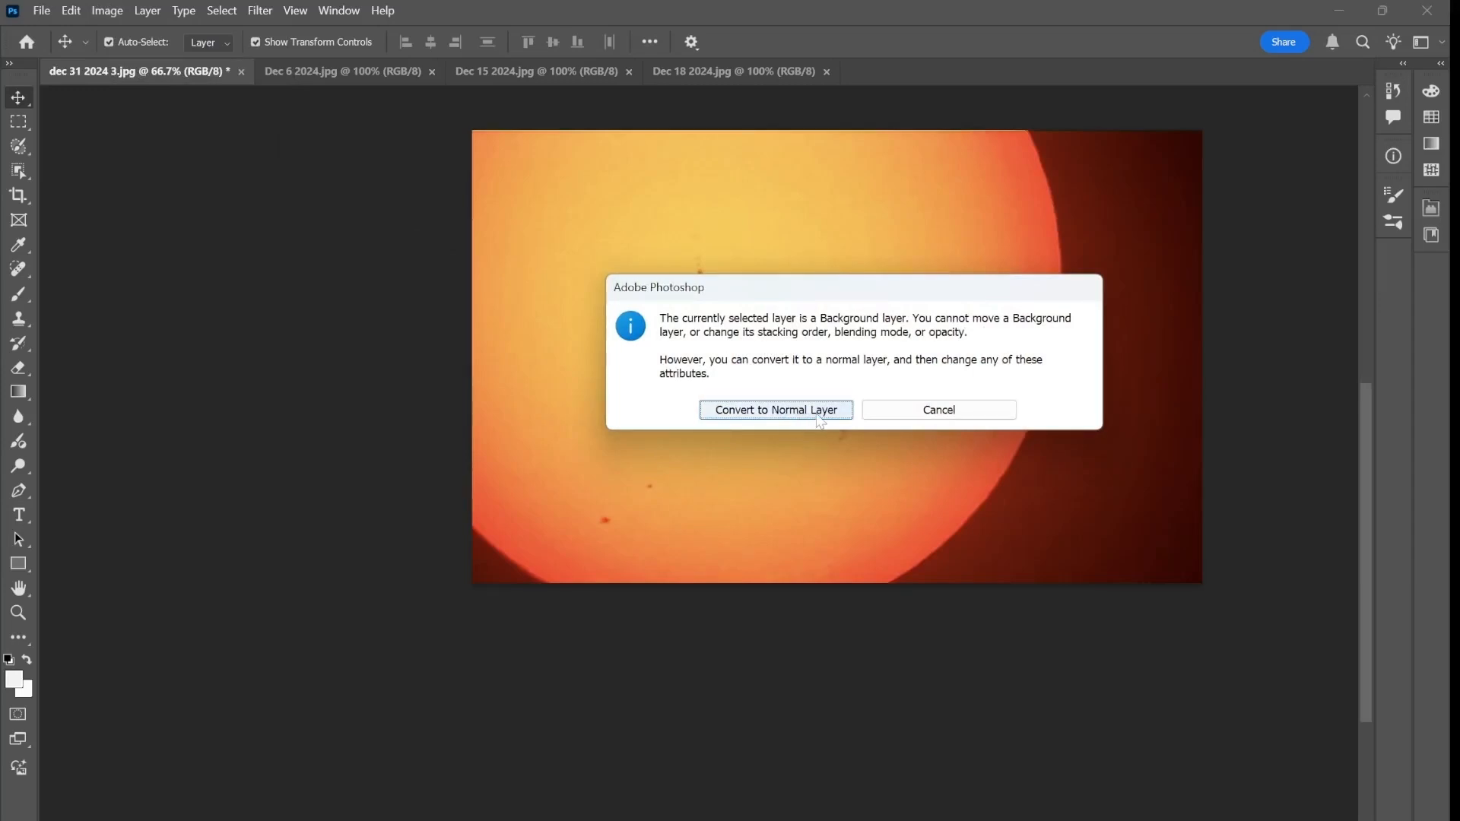
pyautogui.click(874, 411)
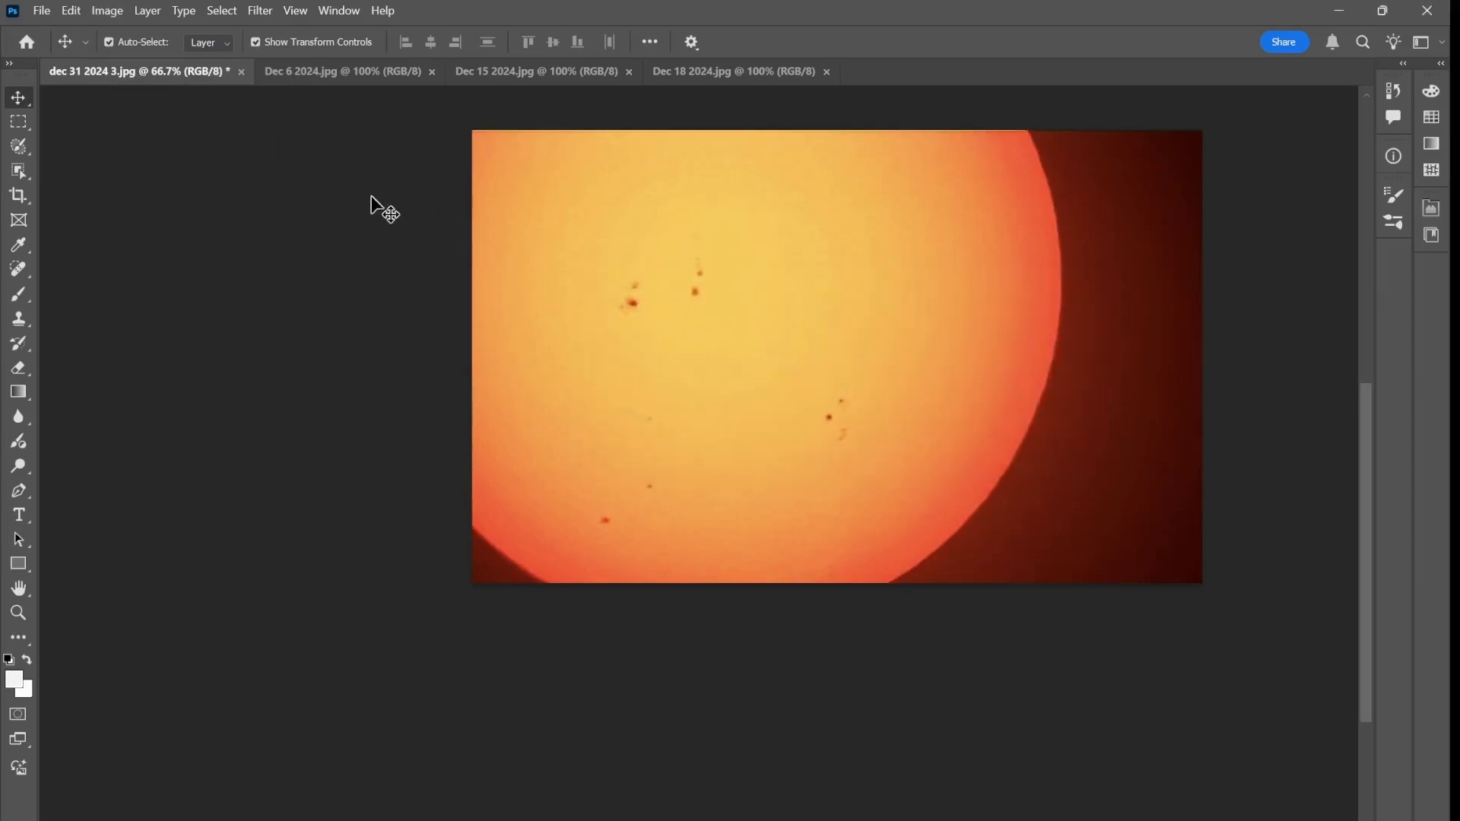
# Copy the Dec 6 2024 crescent moon into dec 31 2024 3.jpg, over the middle of the sun
pyautogui.click(379, 74)
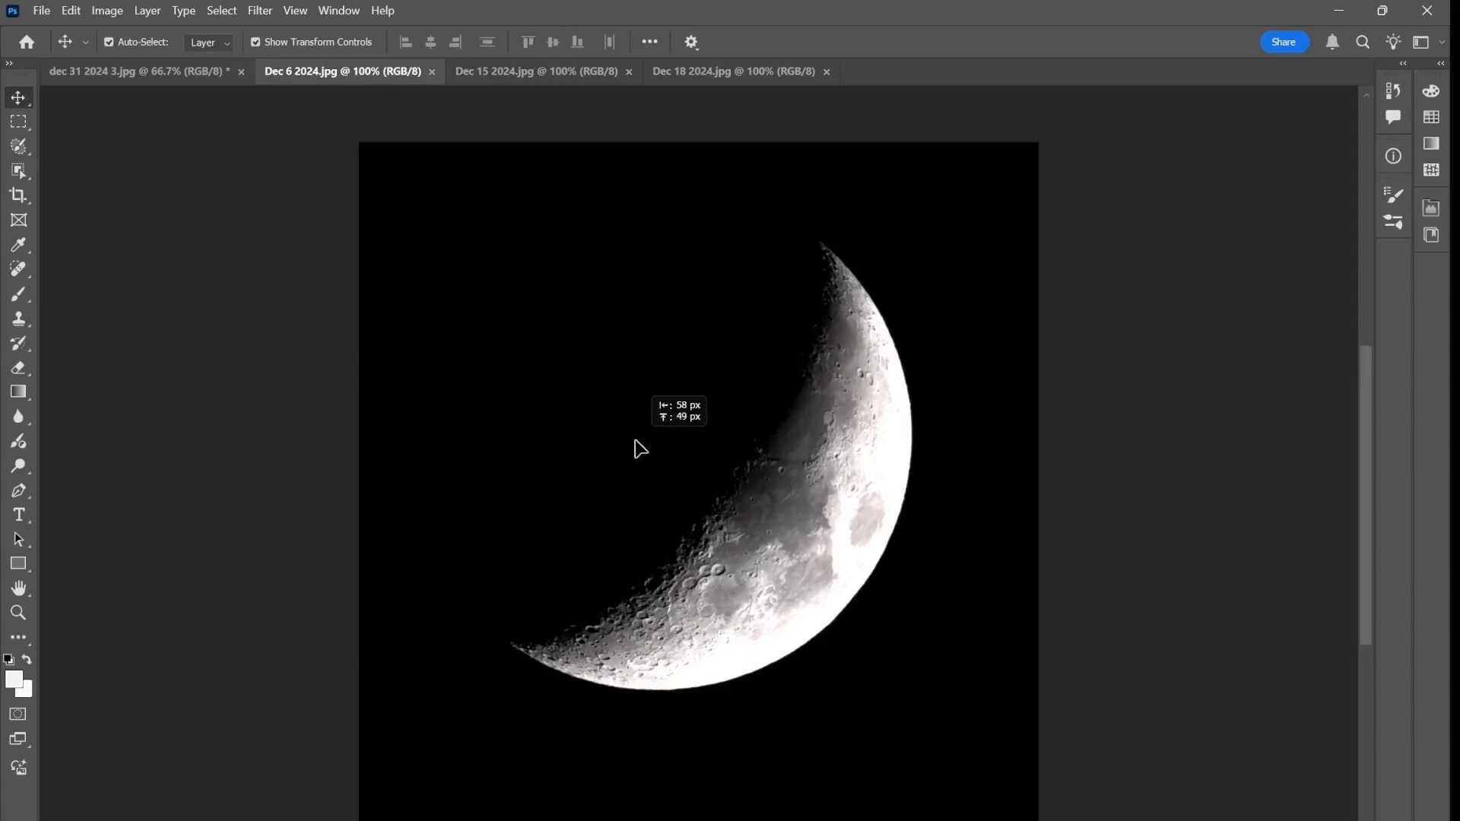
pyautogui.moveTo(294, 168); pyautogui.dragTo(402, 186)
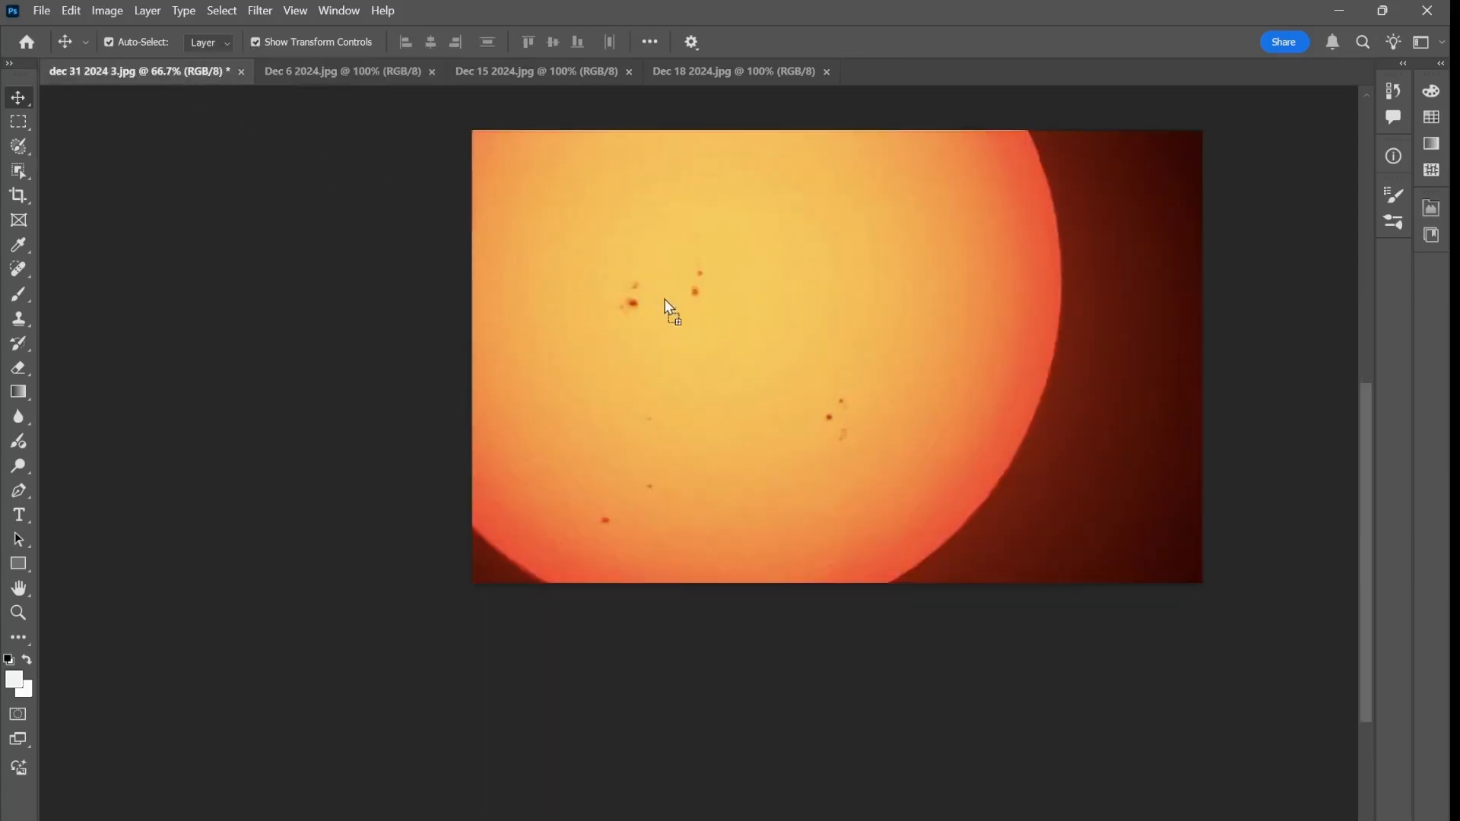
pyautogui.moveTo(701, 321); pyautogui.dragTo(765, 344)
pyautogui.moveTo(762, 344); pyautogui.dragTo(761, 343)
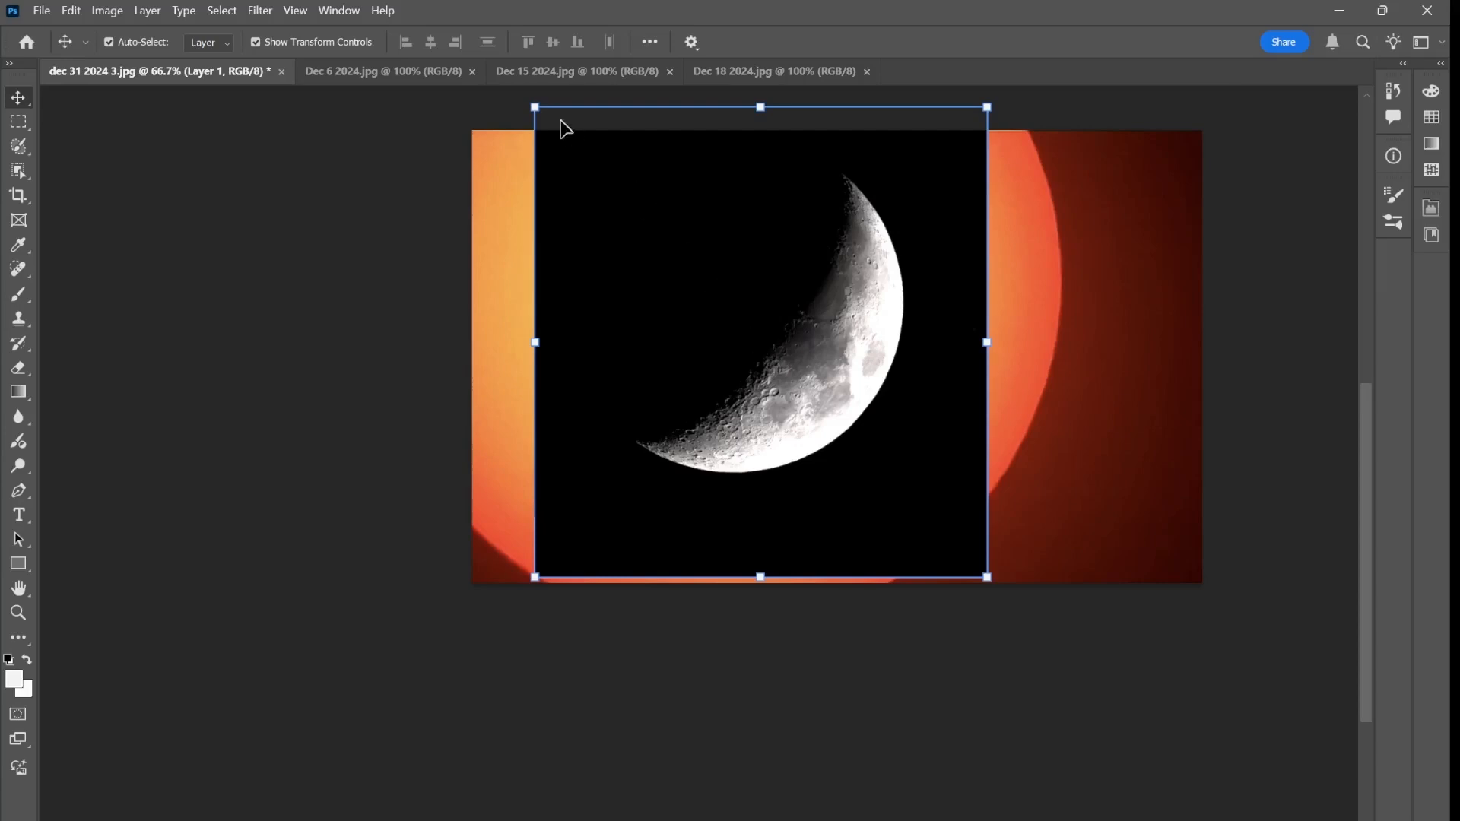
# Scale the crescent moon layer to about 48%, place it in the sun image's upper-right corner, and apply the transformation
pyautogui.moveTo(535, 107); pyautogui.dragTo(785, 336)
pyautogui.moveTo(852, 492); pyautogui.dragTo(1034, 303)
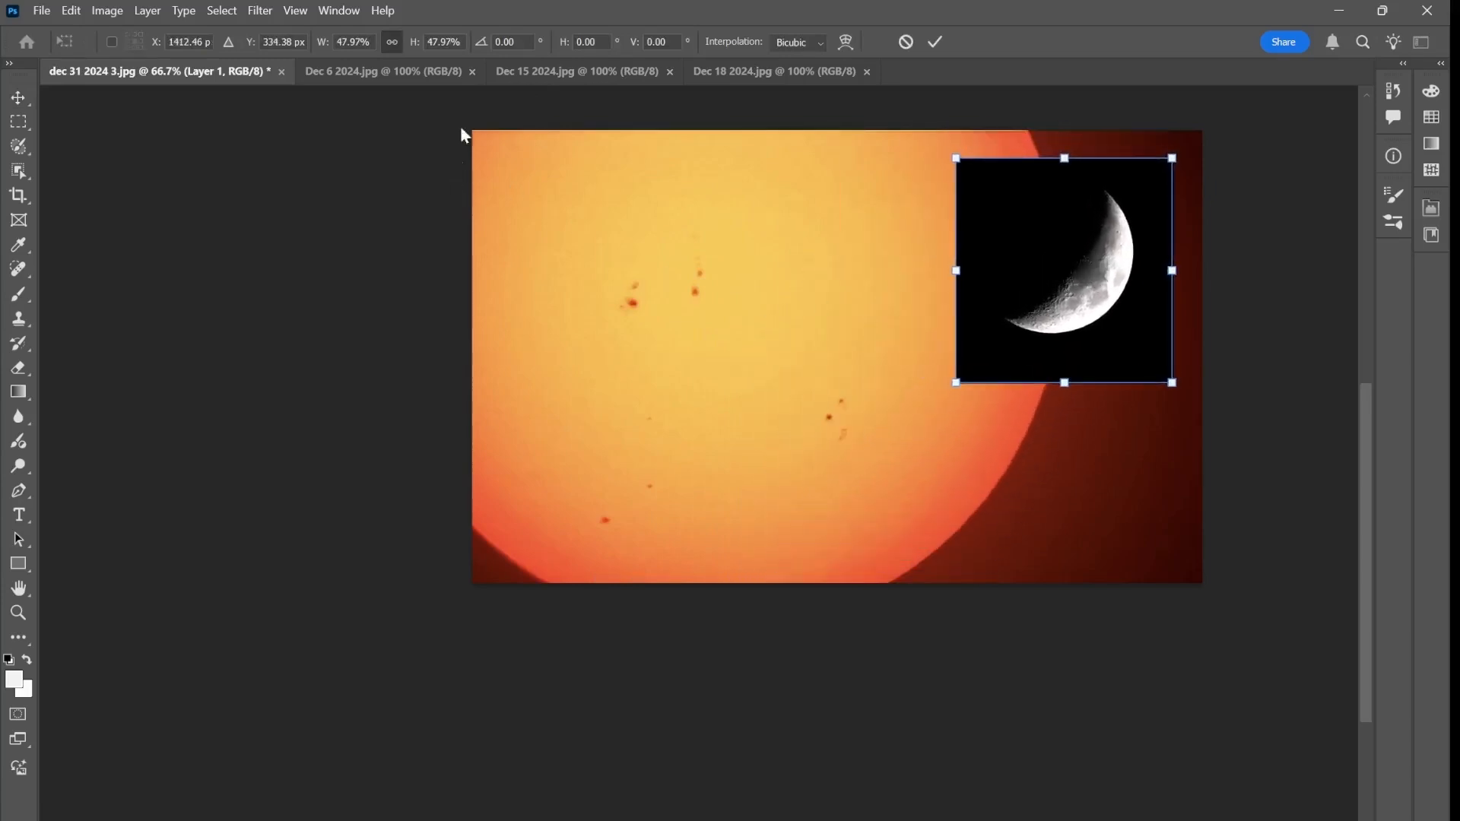
pyautogui.click(362, 297)
pyautogui.click(365, 369)
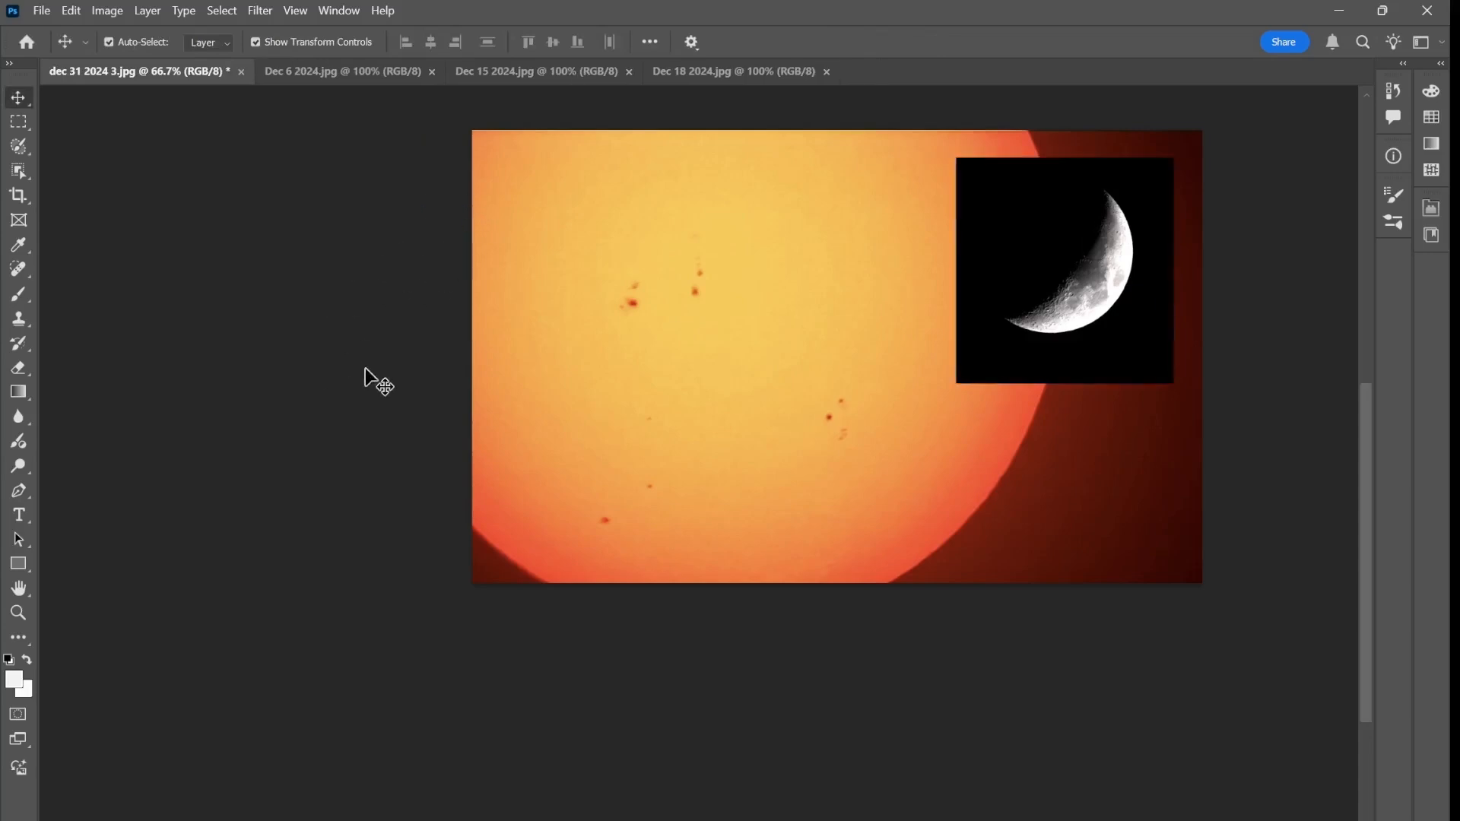
# Copy the Dec 15 2024 full moon into dec 31 2024 3.jpg, over the left part of the sun
pyautogui.click(546, 73)
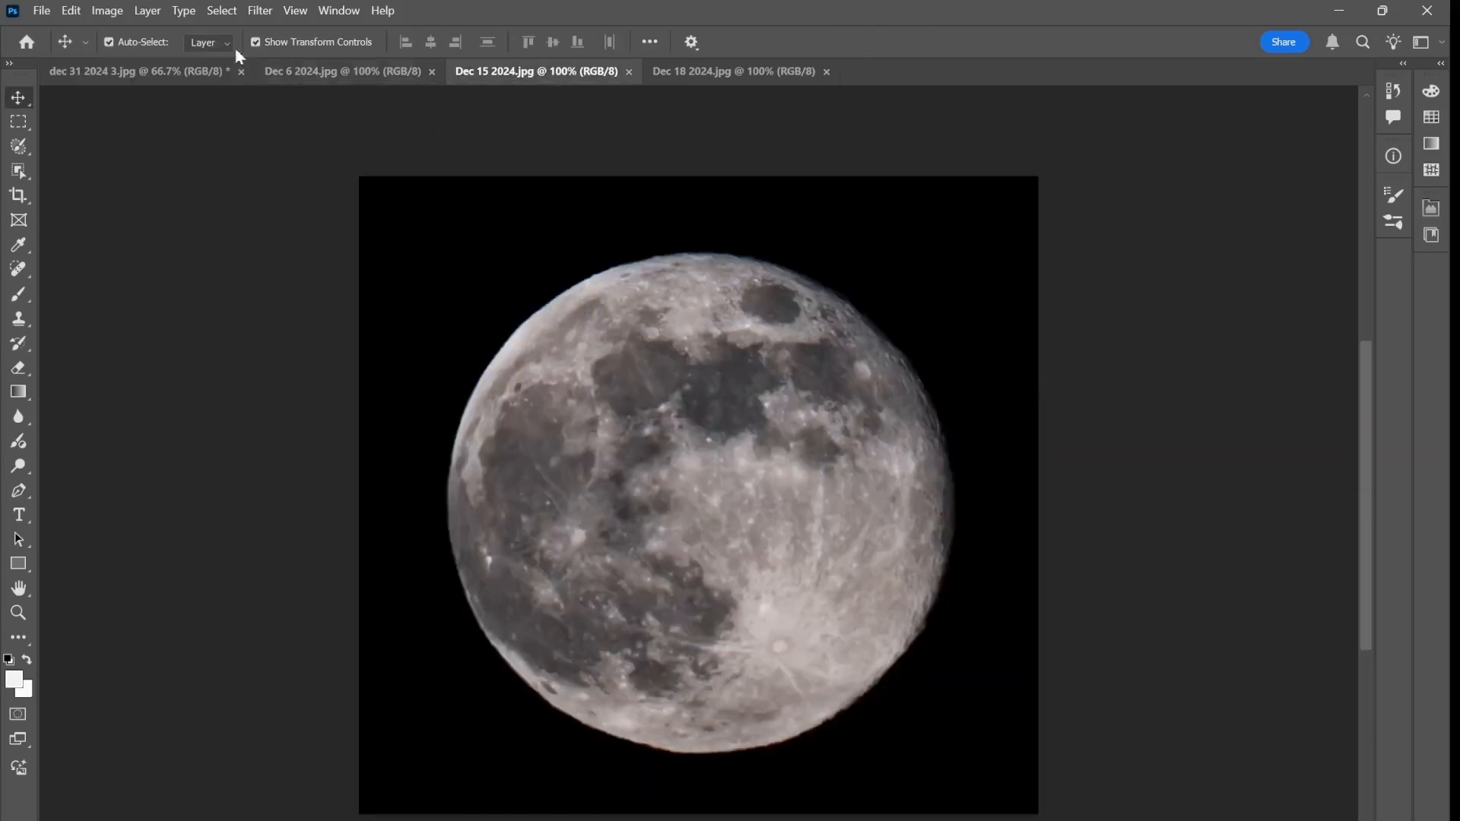
pyautogui.moveTo(700, 511); pyautogui.dragTo(157, 72)
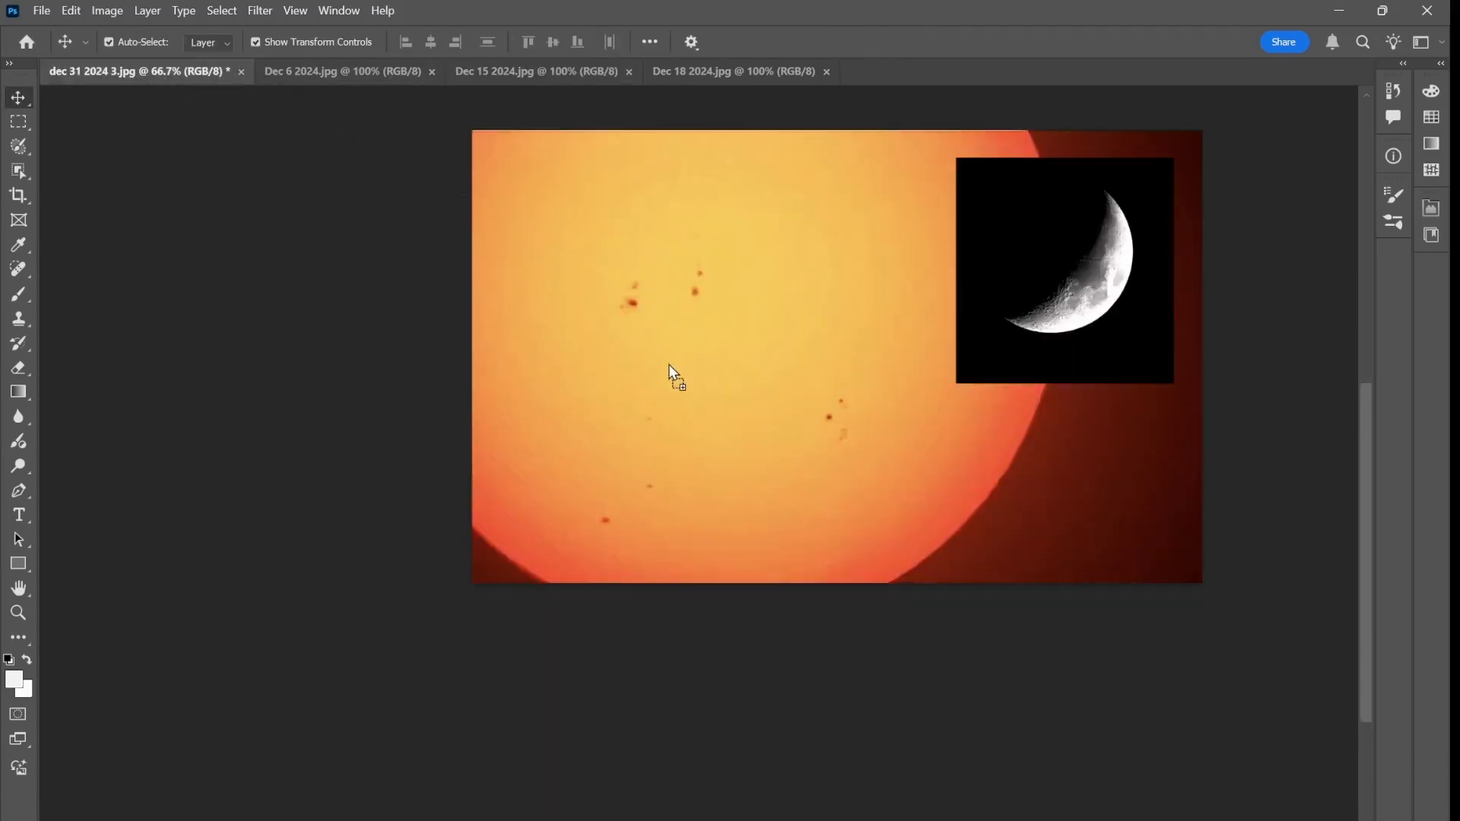
pyautogui.moveTo(668, 364); pyautogui.dragTo(667, 362)
# Scale the full moon layer to about 42%, place it at the sun image's lower center with a -0.33° rotation, and apply the transformation
pyautogui.click(441, 150)
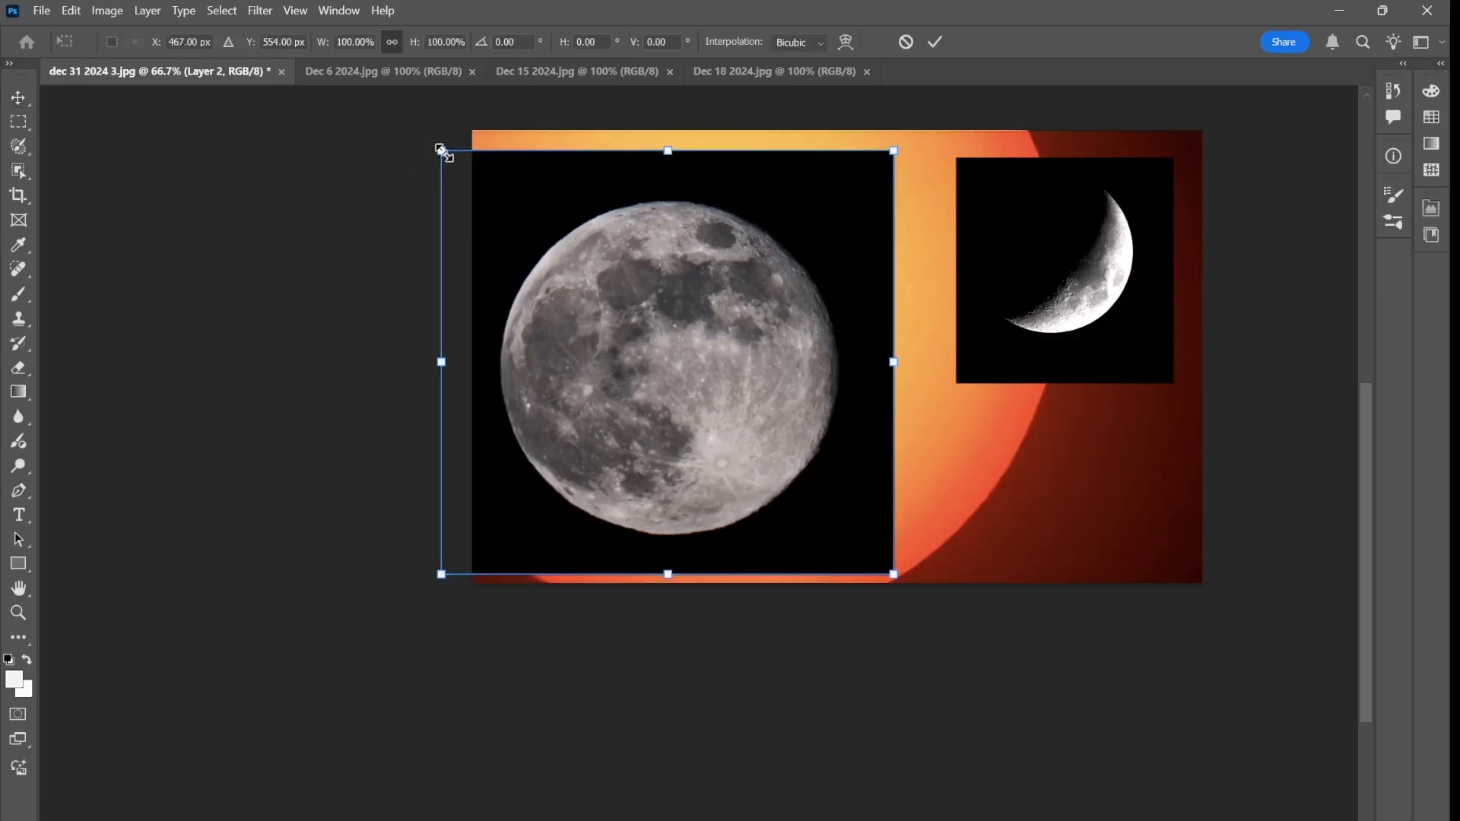
pyautogui.moveTo(441, 150); pyautogui.dragTo(707, 394)
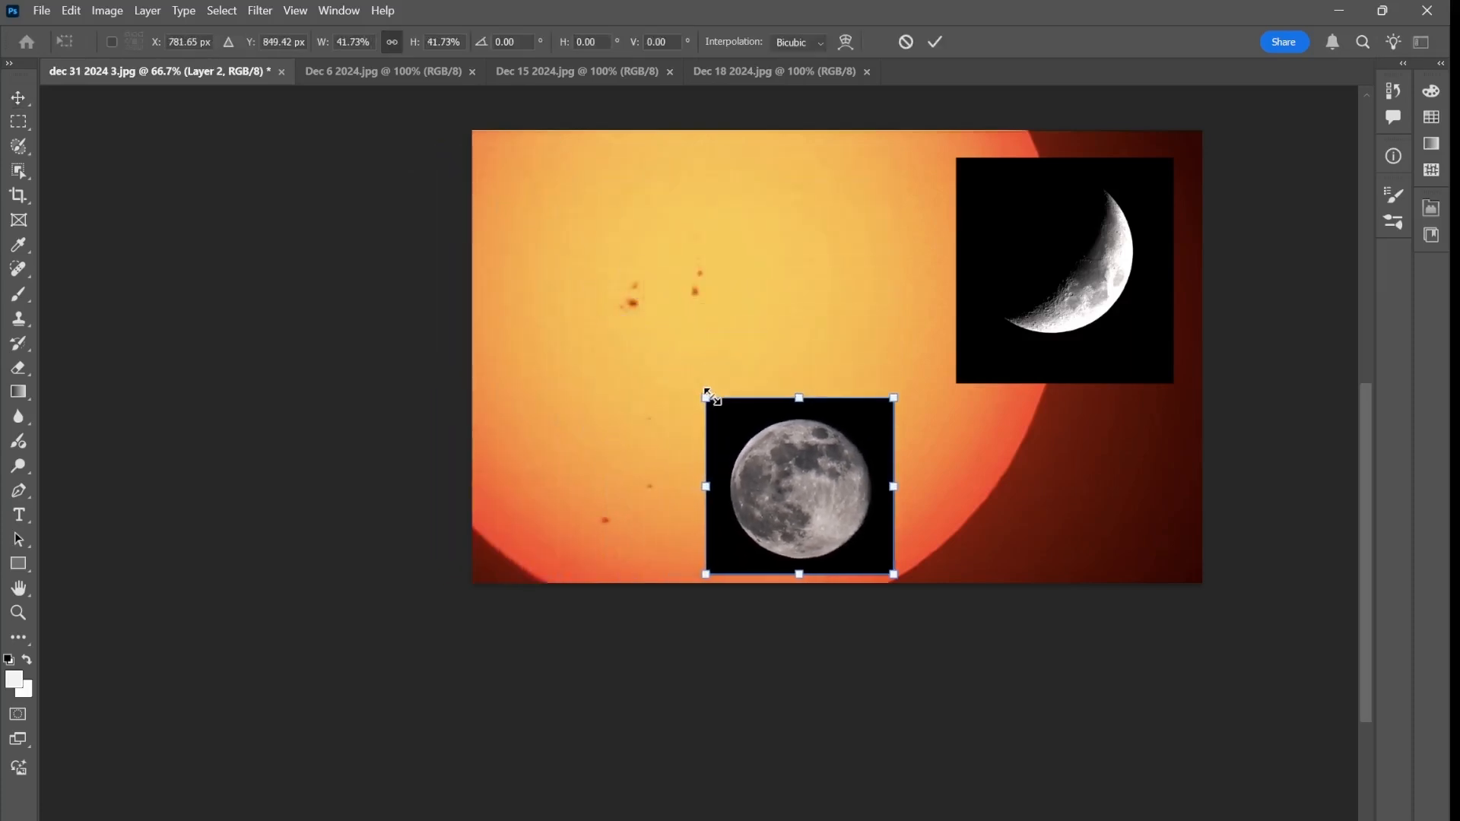
pyautogui.moveTo(806, 487); pyautogui.dragTo(854, 464)
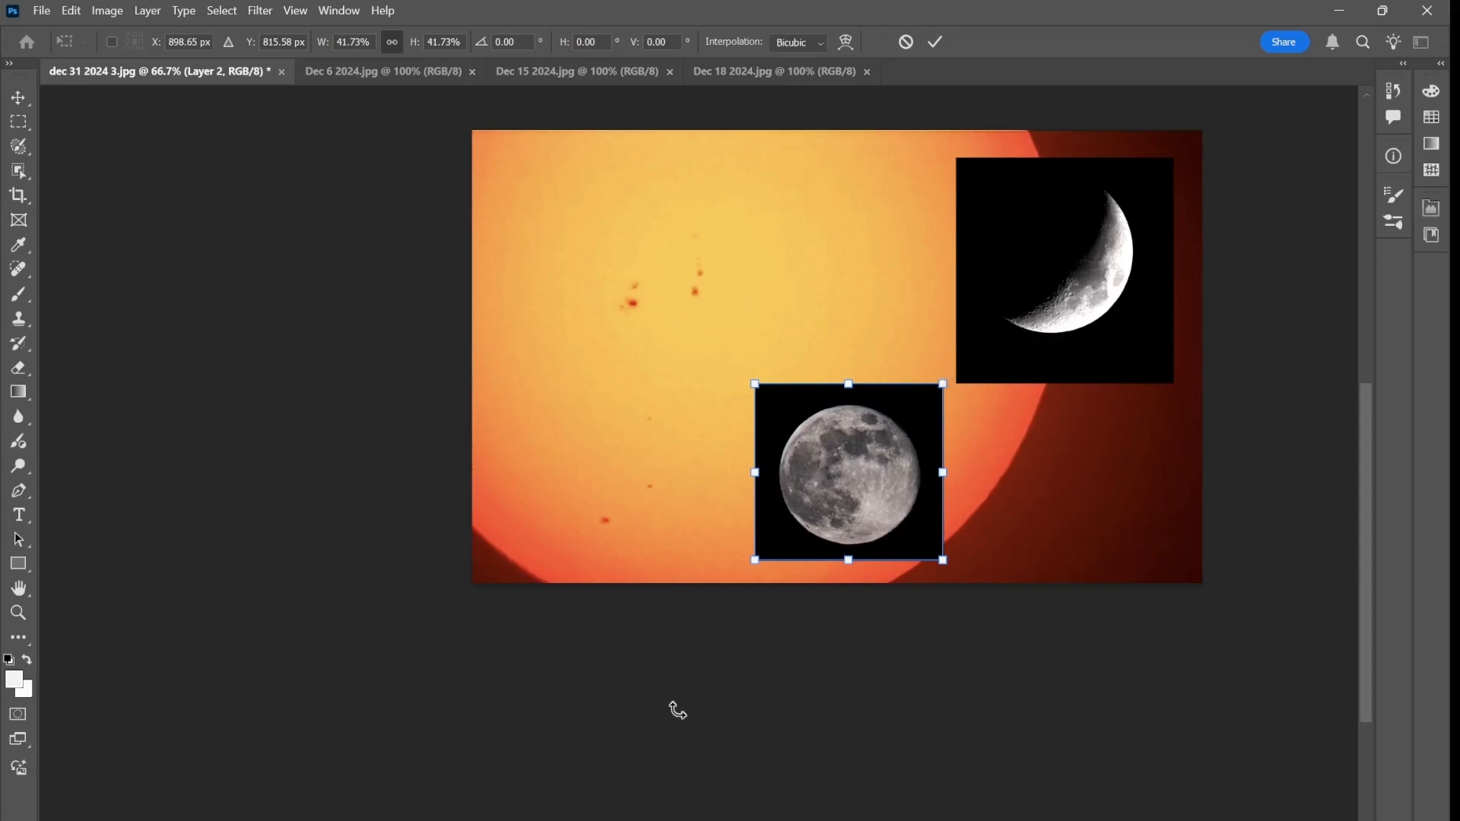
pyautogui.moveTo(674, 681); pyautogui.dragTo(684, 682)
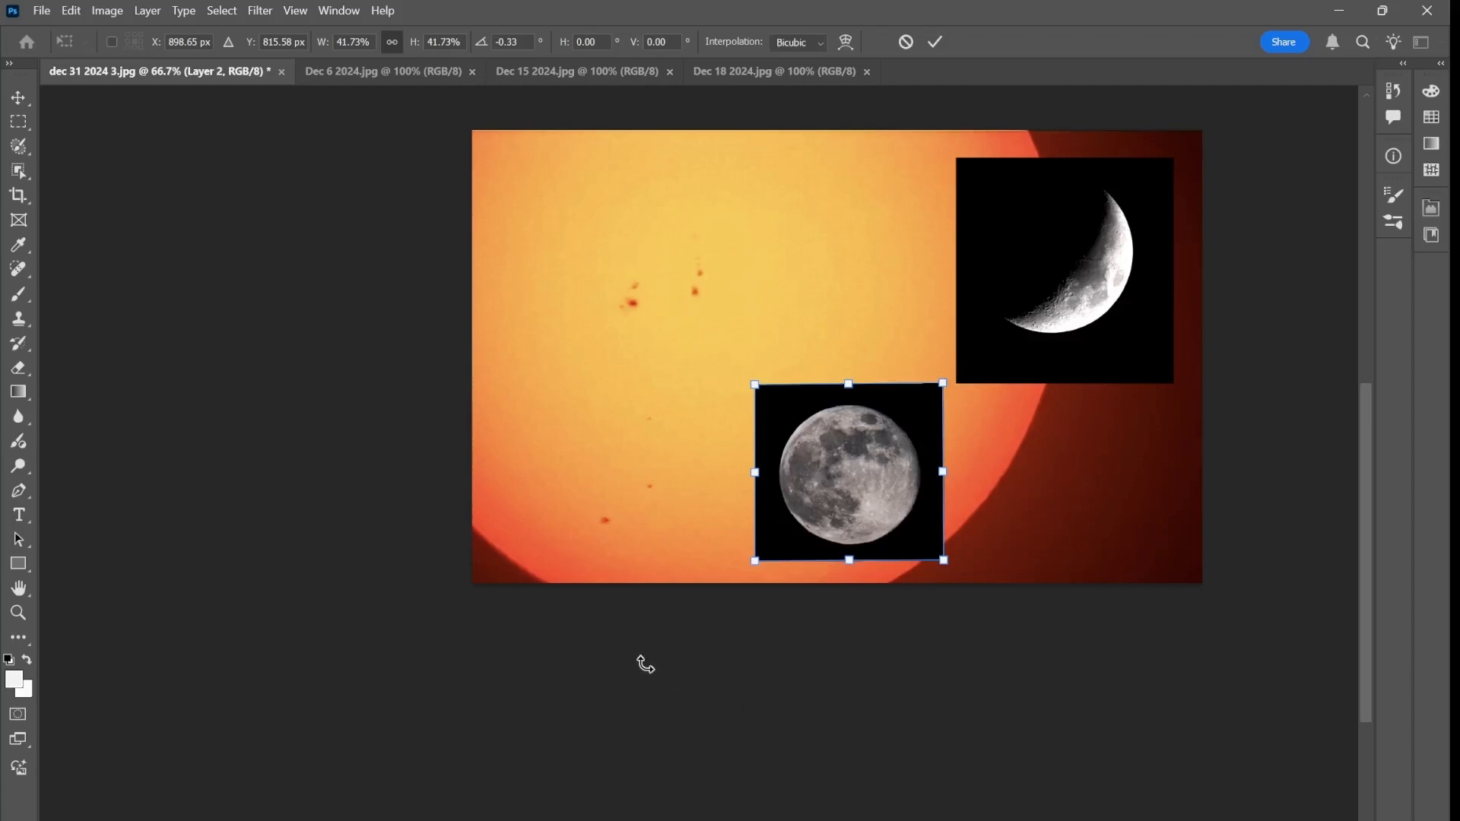
pyautogui.press('Return')
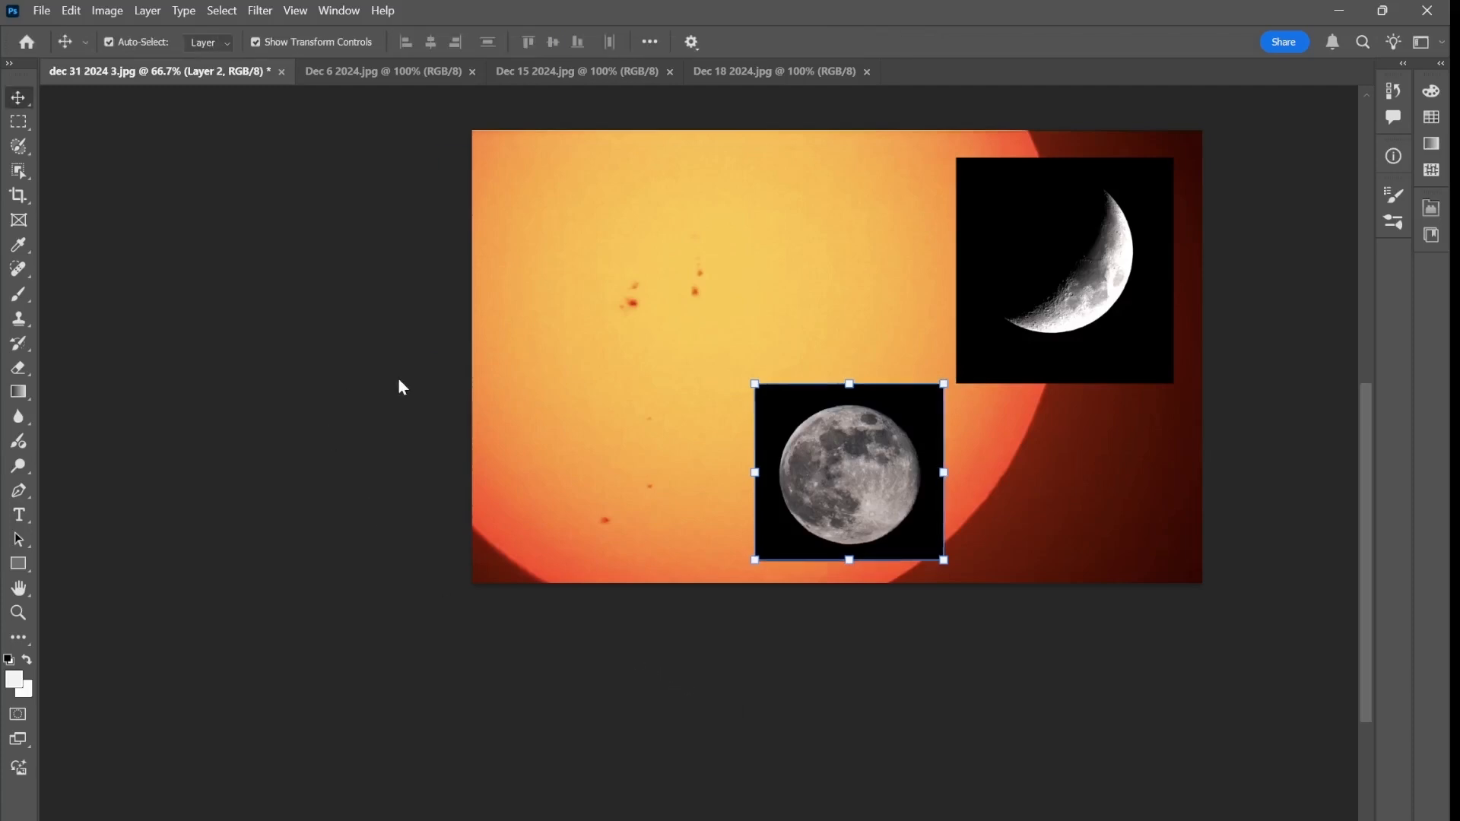
pyautogui.click(562, 298)
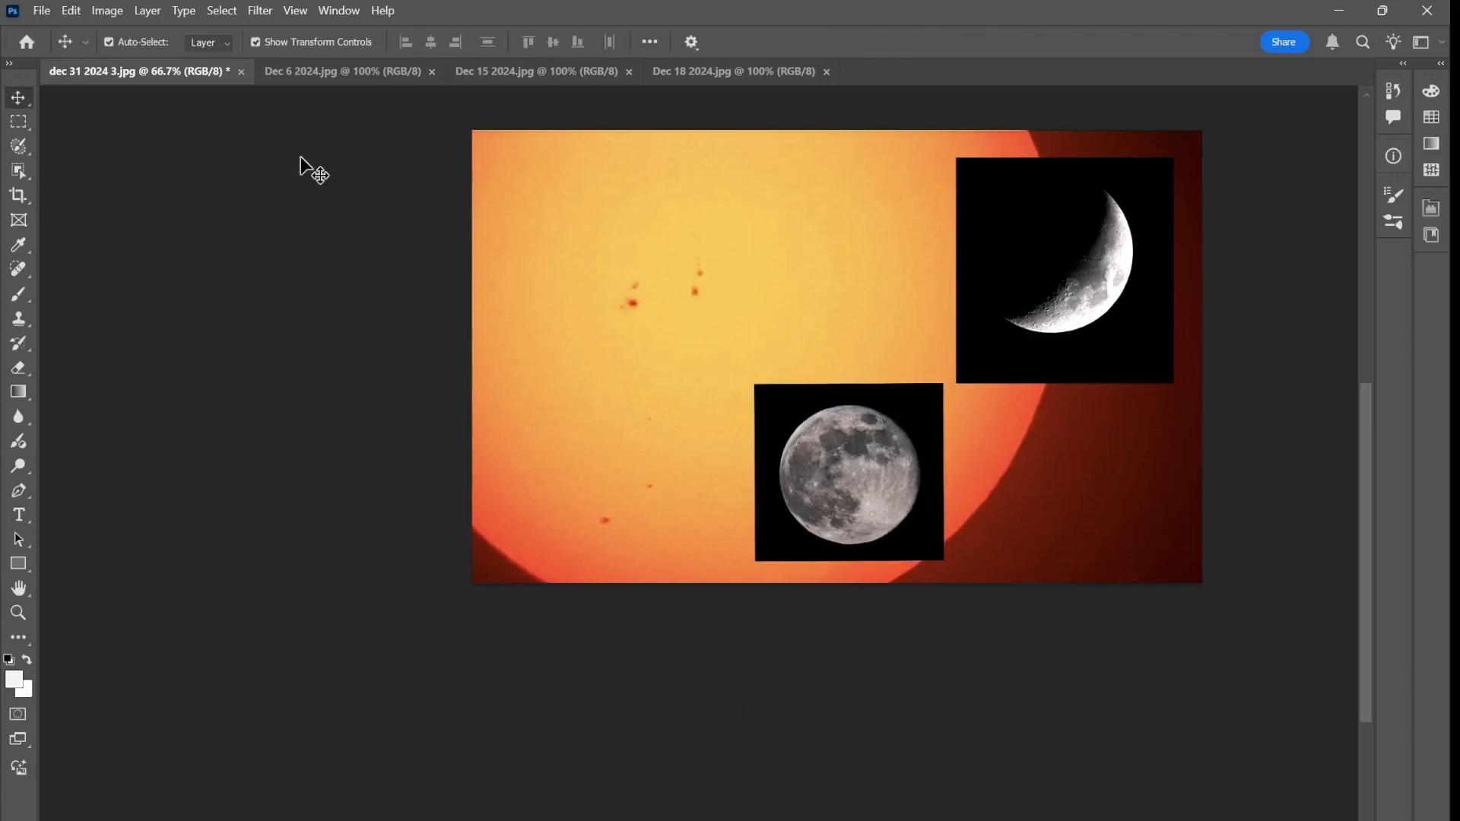
# Copy the Dec 18 2024 moon into dec 31 2024 3.jpg and scale it to about 34% in the image's upper-left area
pyautogui.click(692, 76)
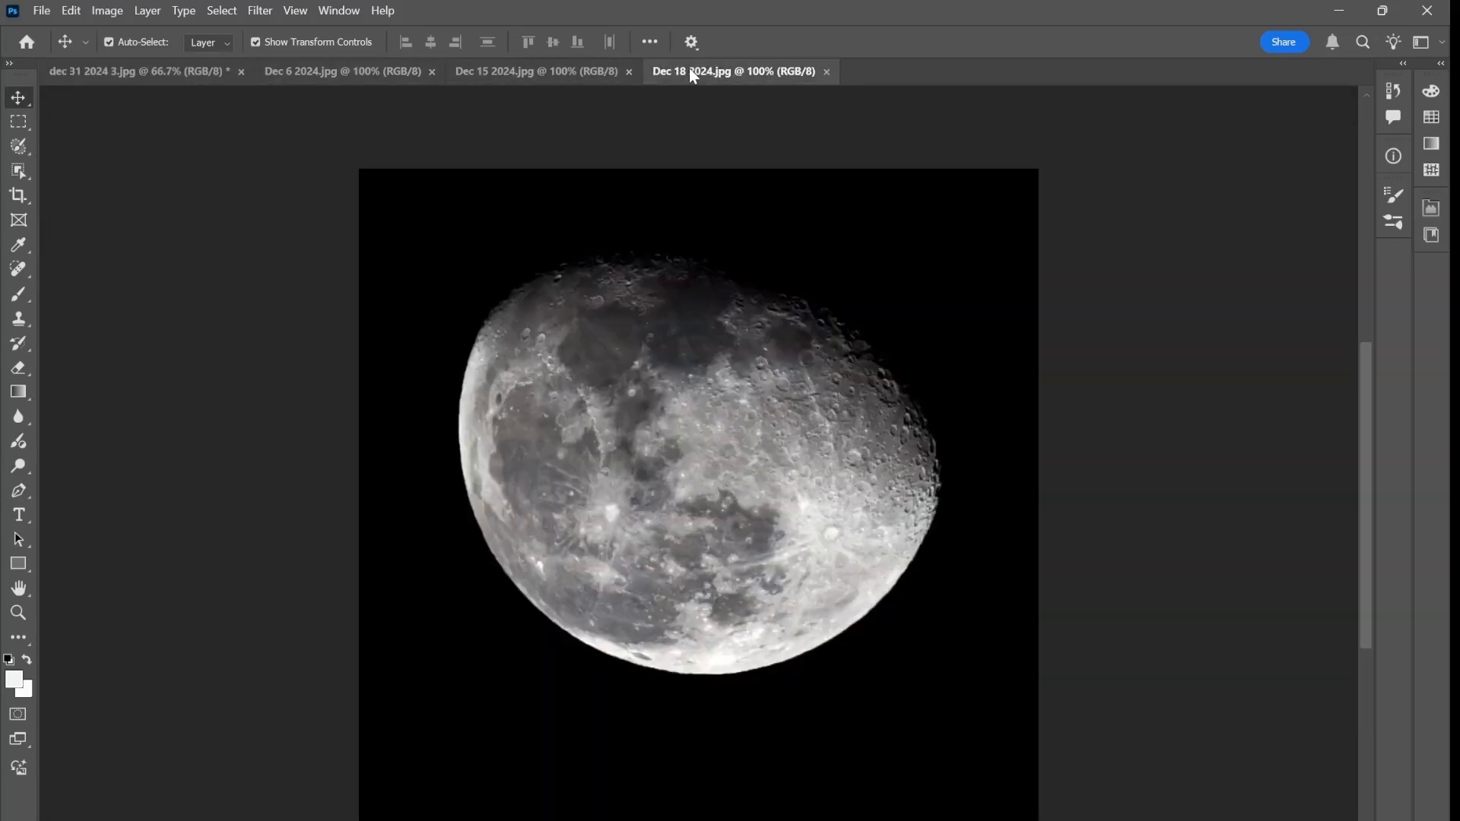
pyautogui.moveTo(681, 456); pyautogui.dragTo(125, 67)
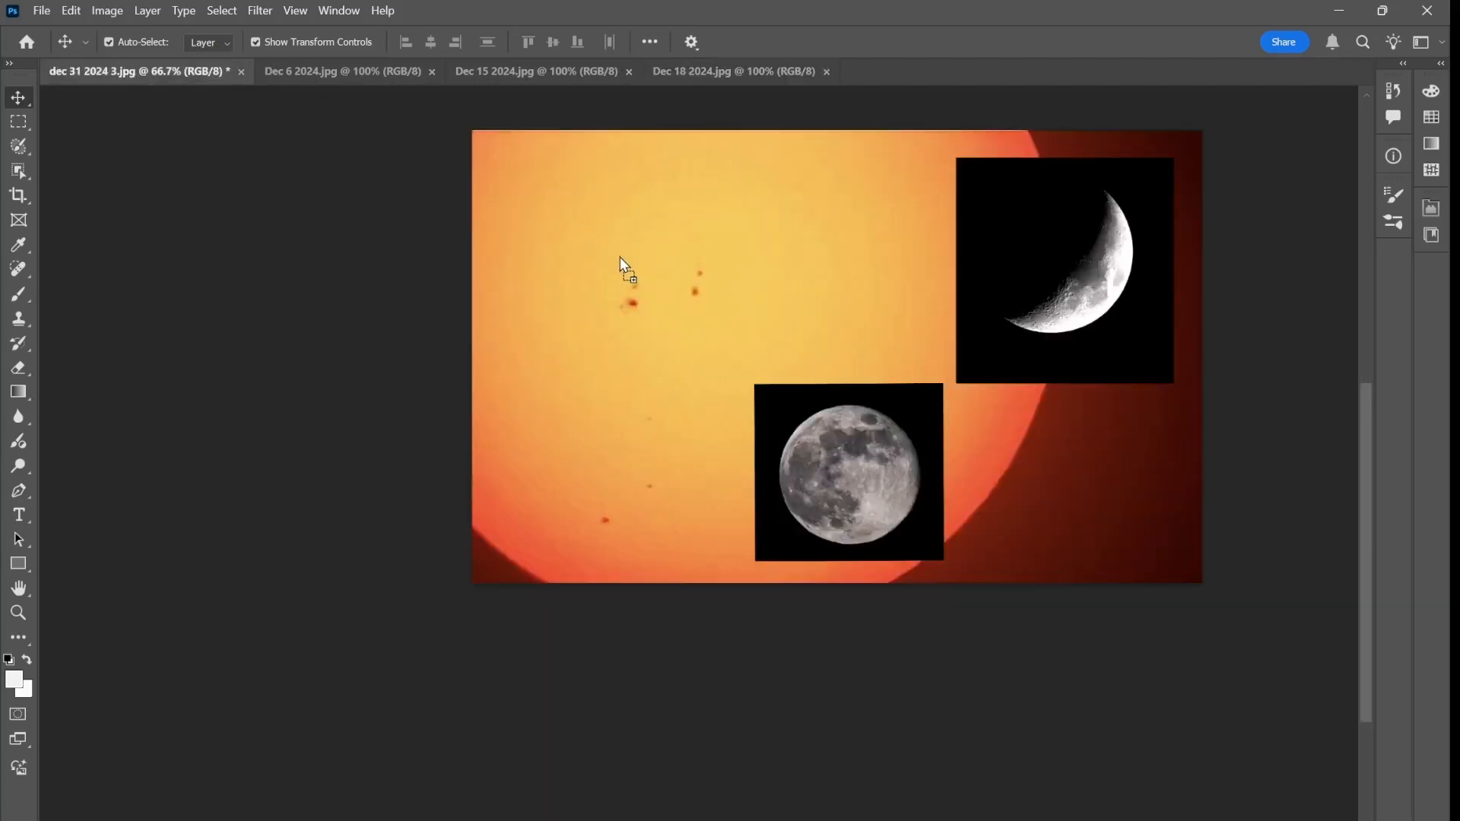
pyautogui.moveTo(619, 257); pyautogui.dragTo(639, 389)
pyautogui.moveTo(849, 184); pyautogui.dragTo(679, 264)
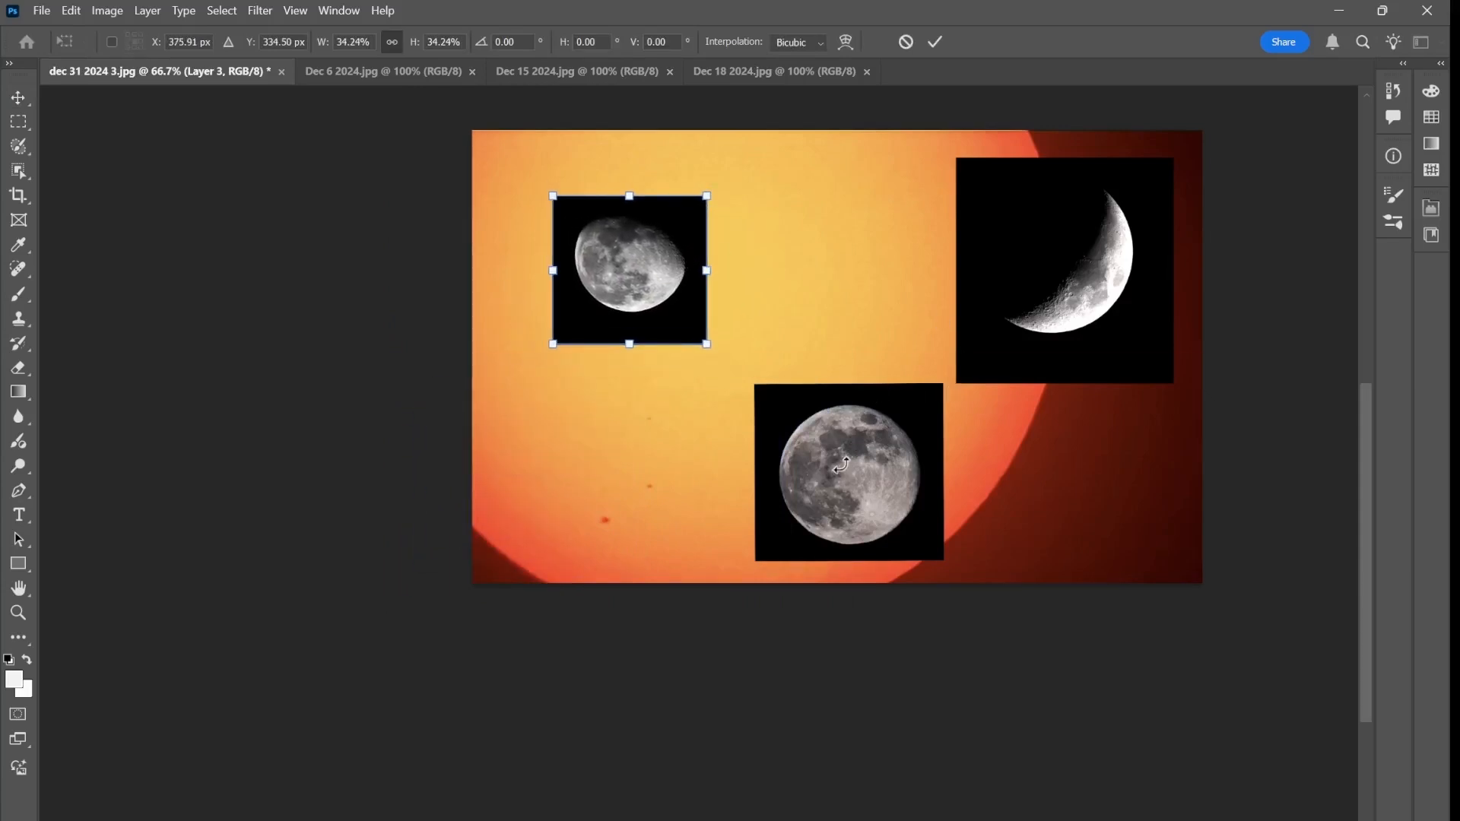